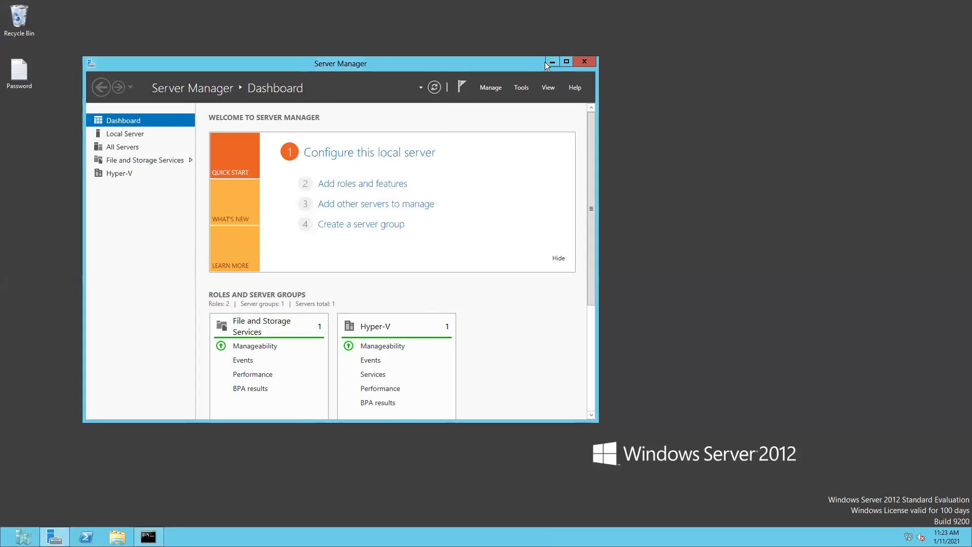
Step: Minimize Server Manager and open Hyper-V Manager
click(548, 62)
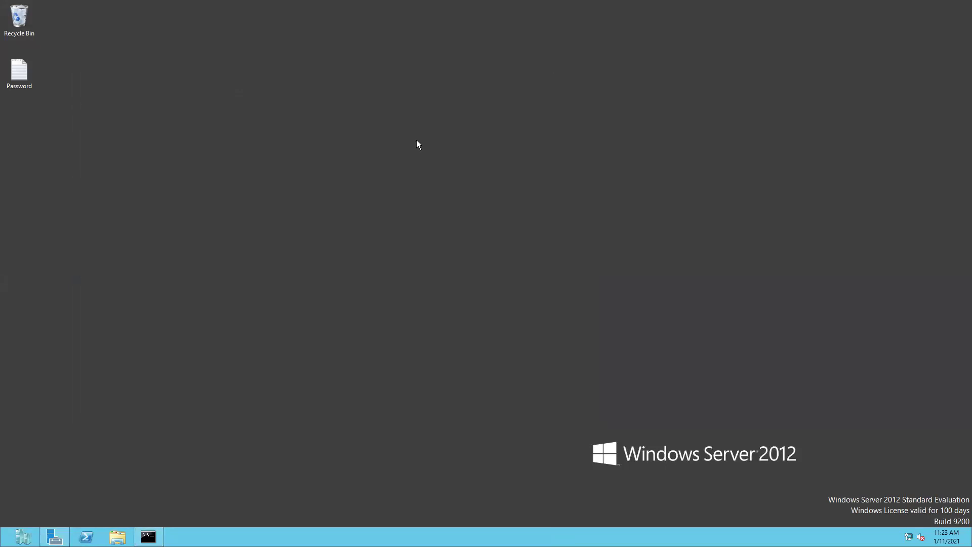
right_click(2, 542)
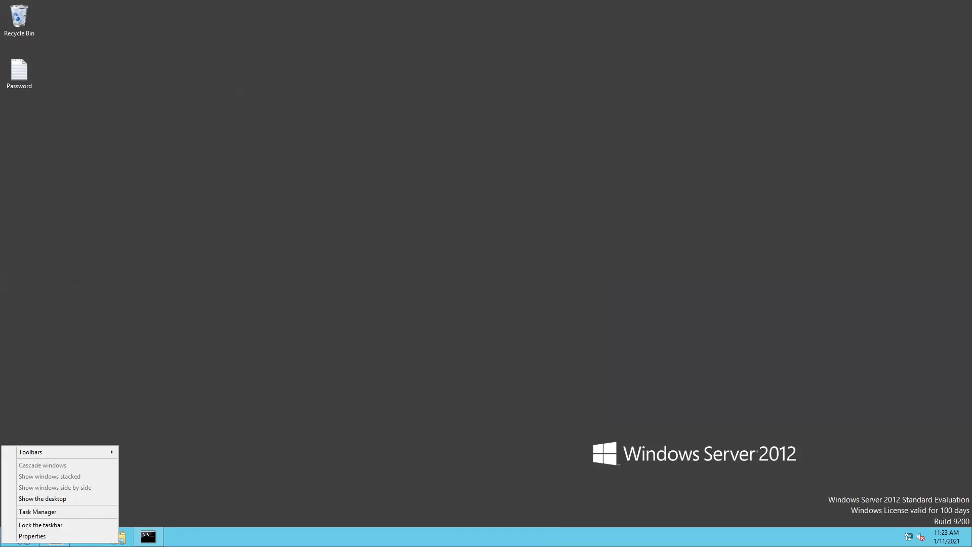
click(220, 407)
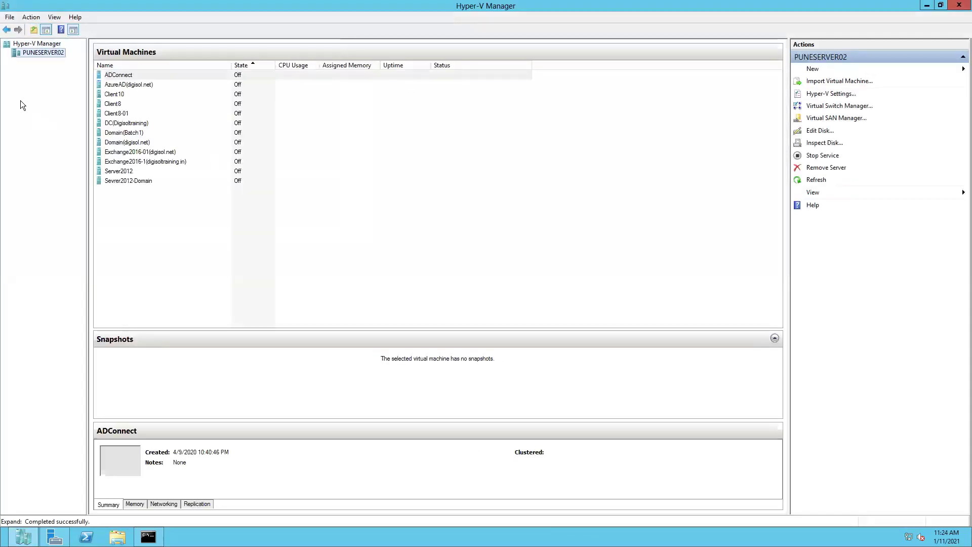
click(129, 135)
click(129, 135)
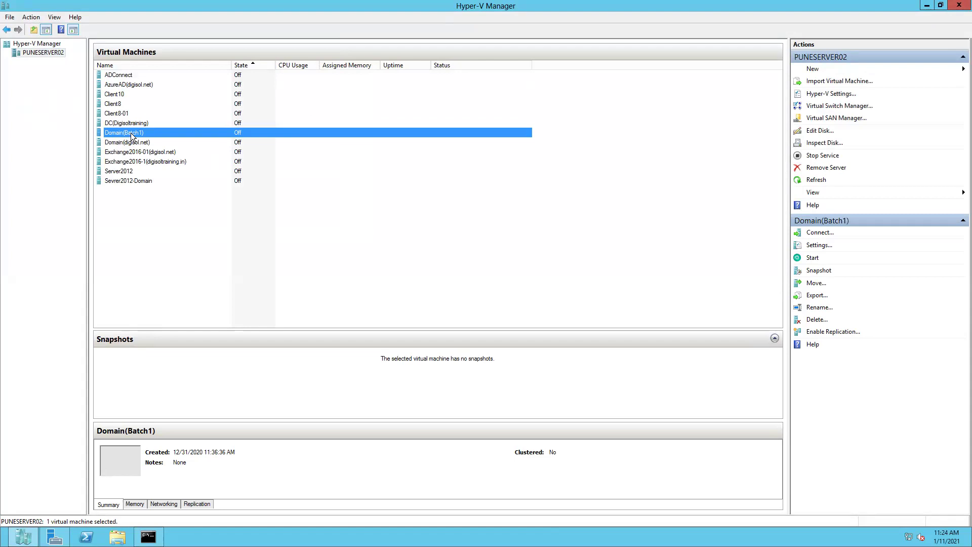
click(131, 132)
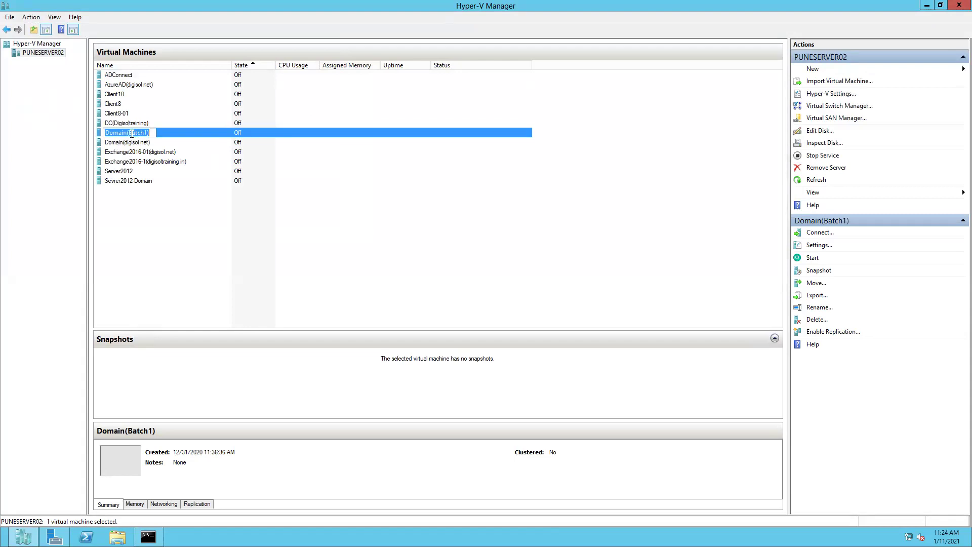
click(159, 232)
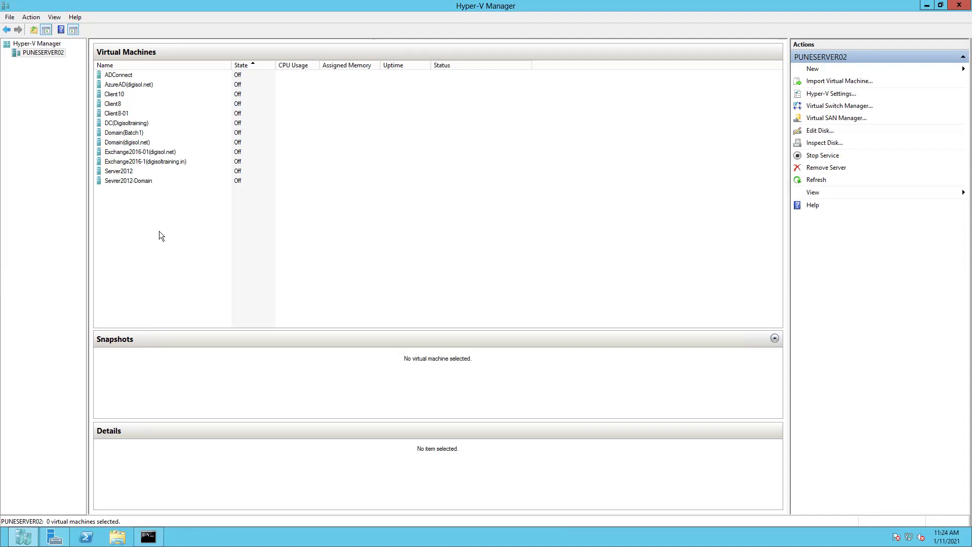
Step: Start the Domain(Batch1) and Client10 virtual machines
click(125, 131)
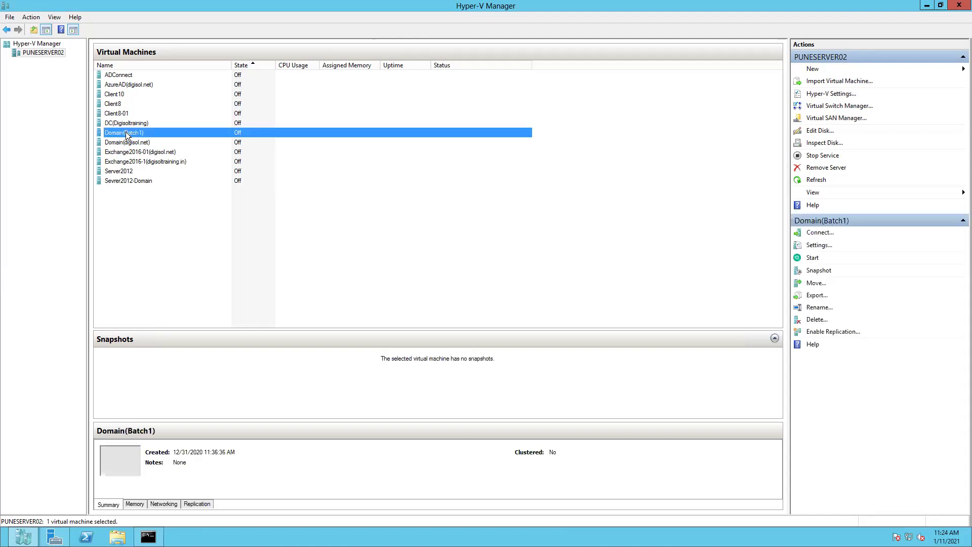
right_click(126, 132)
click(145, 163)
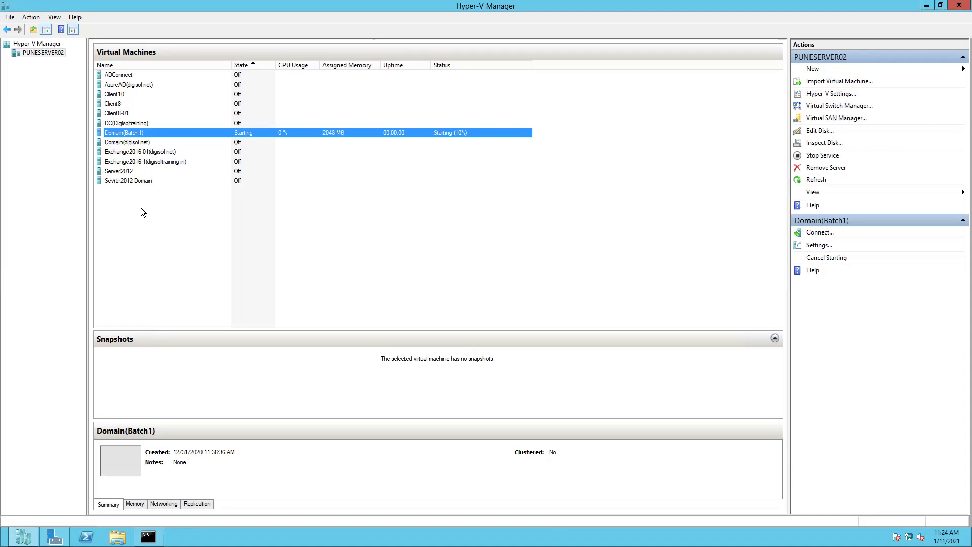
click(127, 96)
right_click(126, 96)
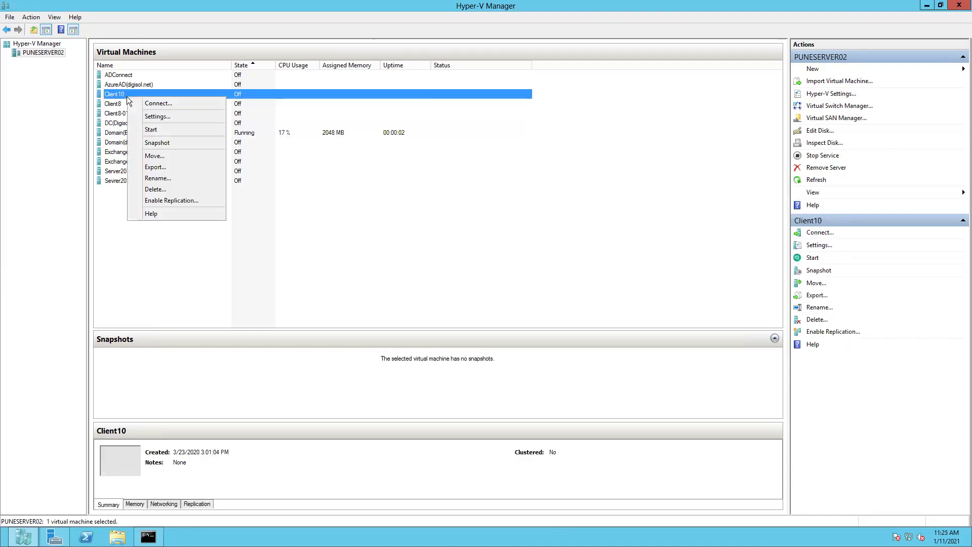
click(155, 130)
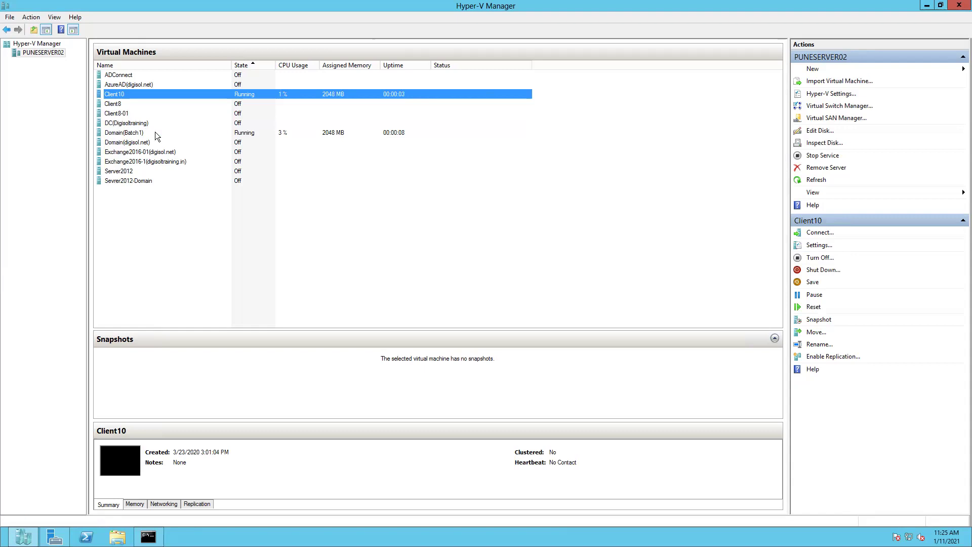
Step: Connect to the Domain(Batch1) virtual machine and try to call up its sign-in prompt, leaving Hyper-V Manager minimized
click(122, 136)
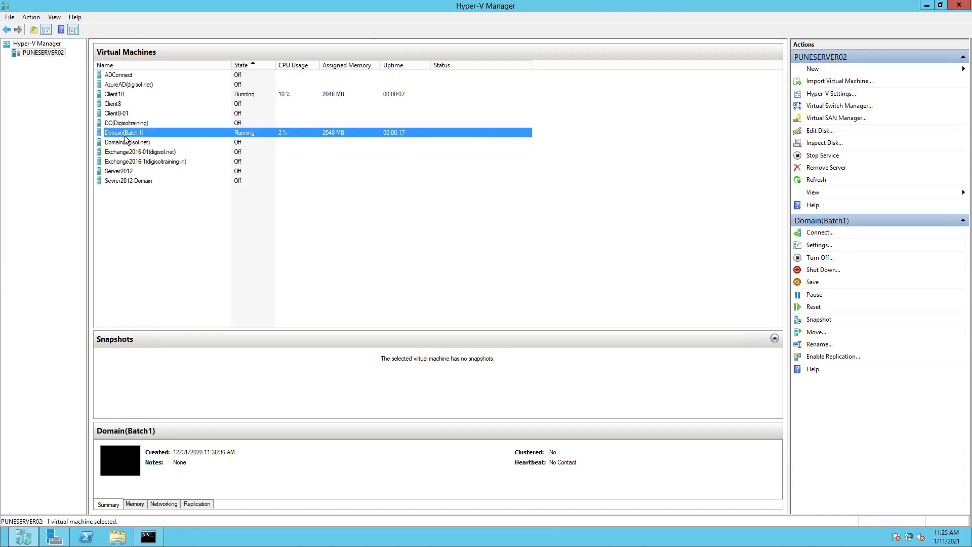
right_click(125, 137)
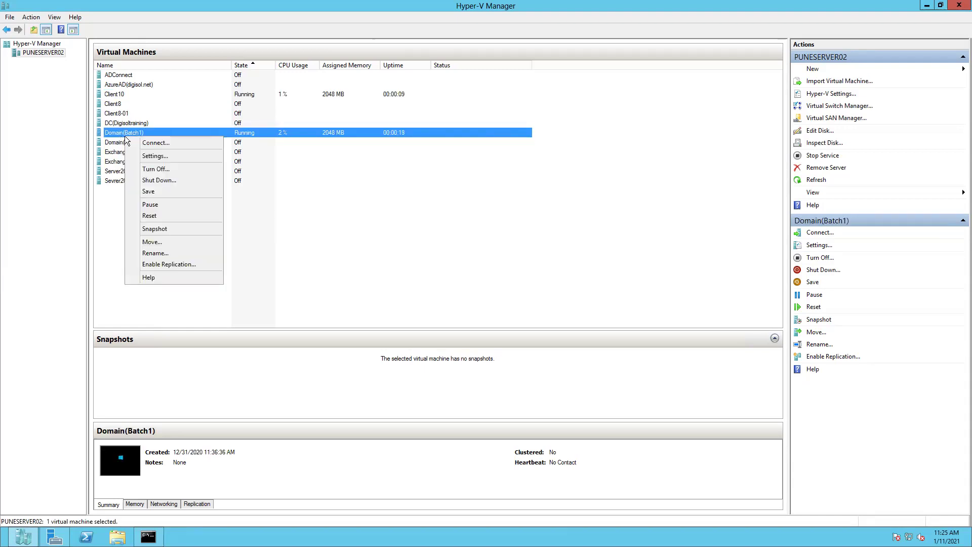
click(155, 152)
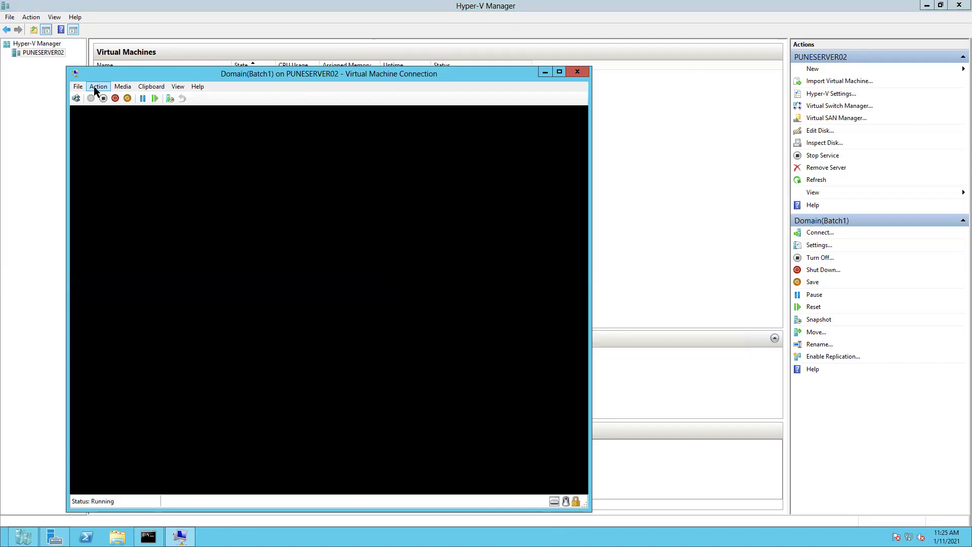
click(94, 89)
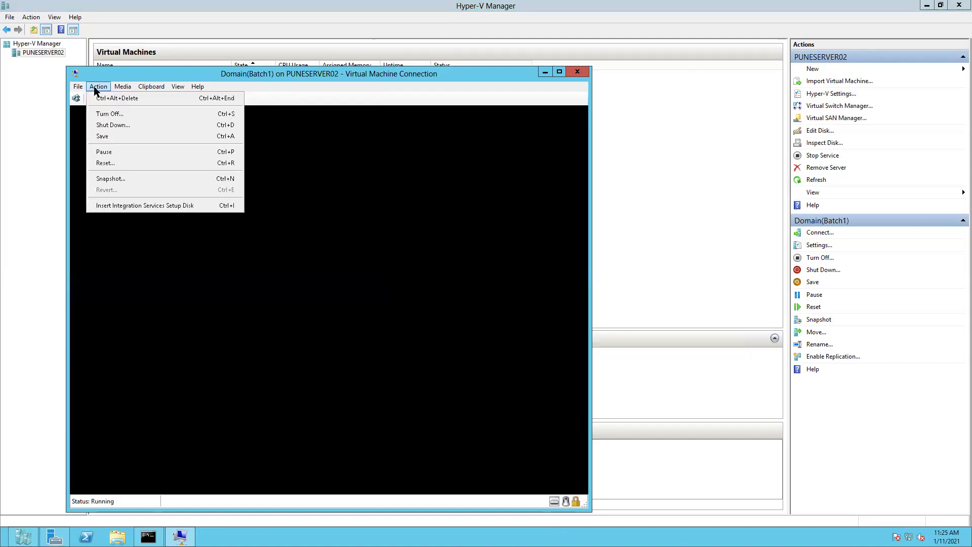
click(118, 96)
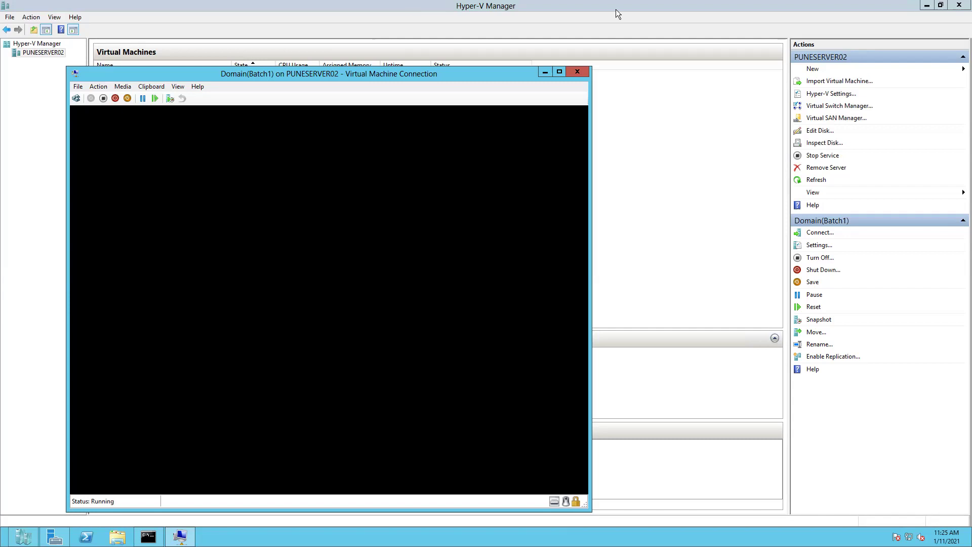
click(924, 6)
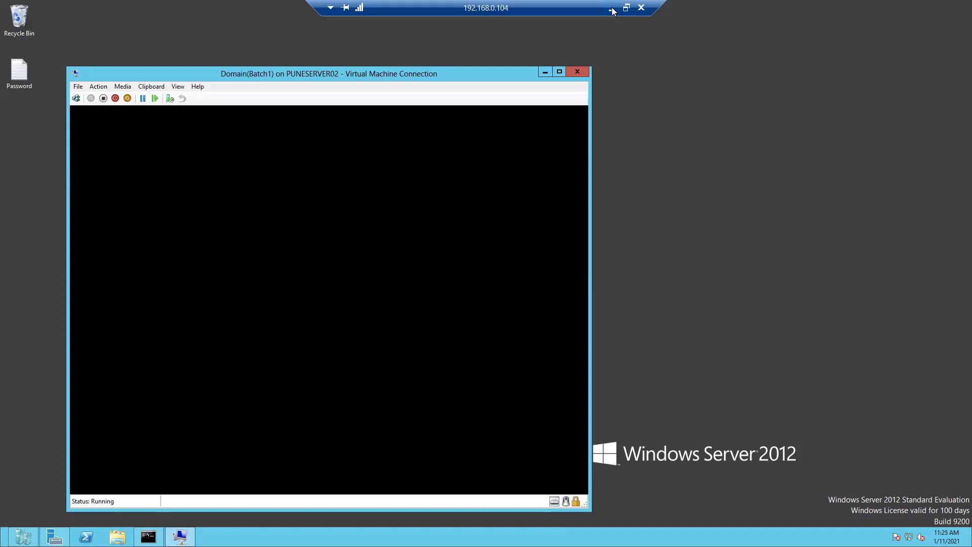
click(612, 9)
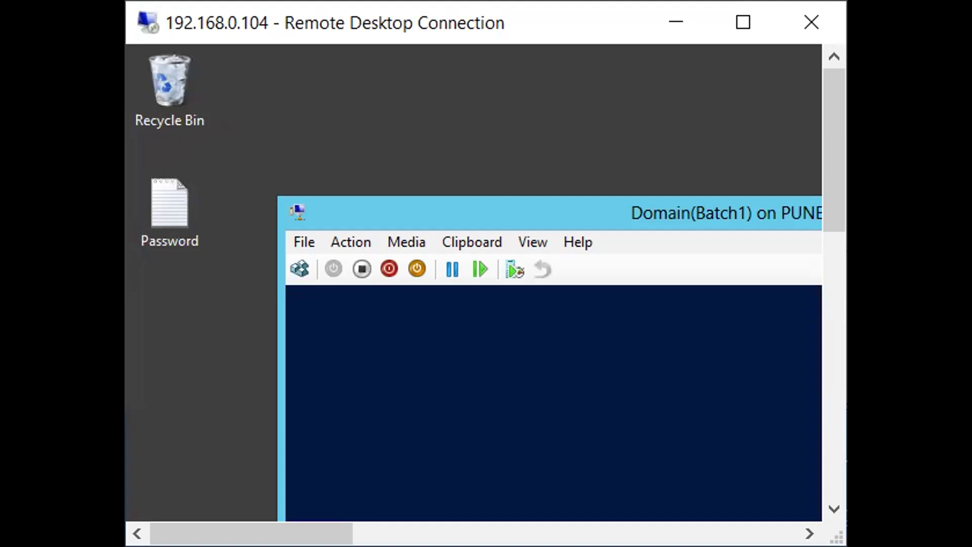
key(alt+Tab)
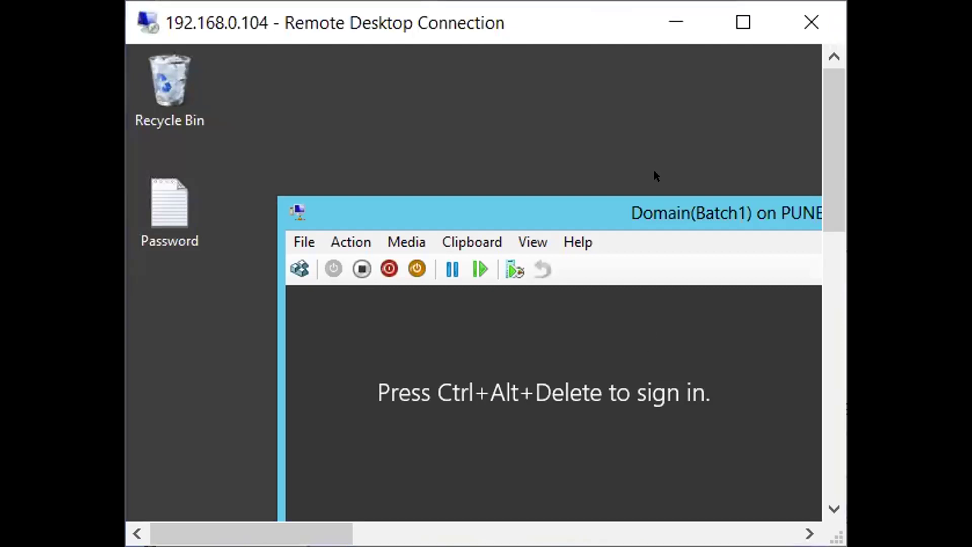
click(742, 22)
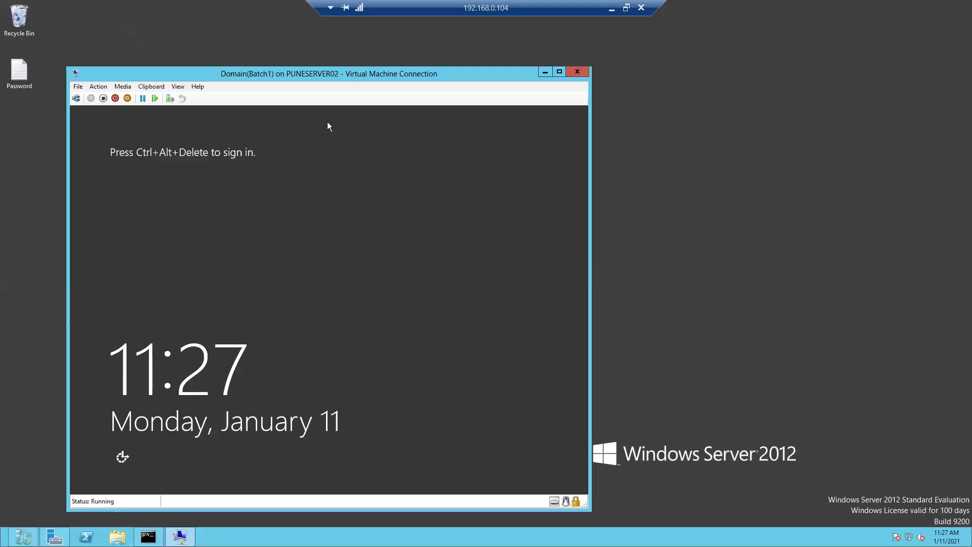
Step: Sign in to the Domain(Batch1) virtual machine as DIGISOL\Administrator with the account password and switch the connection to full-screen mode
click(98, 87)
click(112, 100)
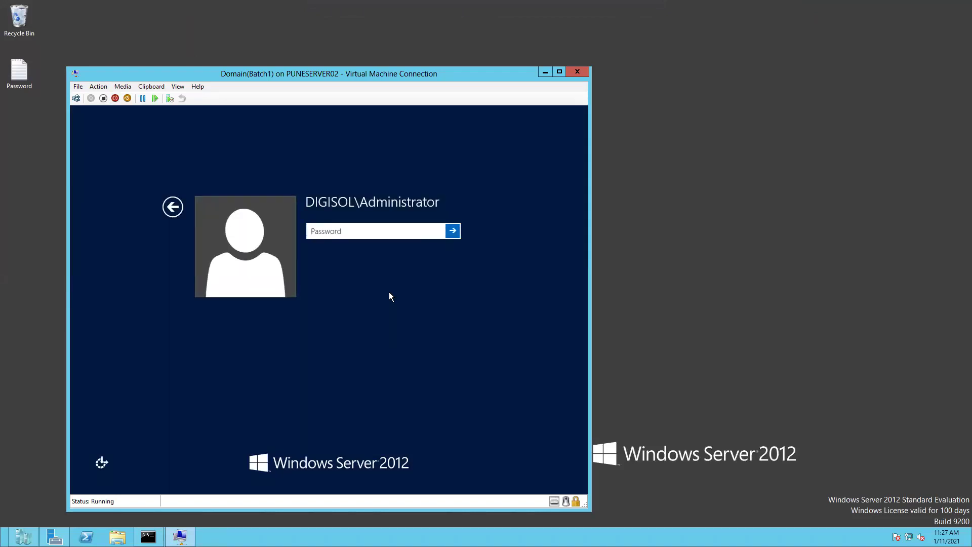
text(***********)
key(Return)
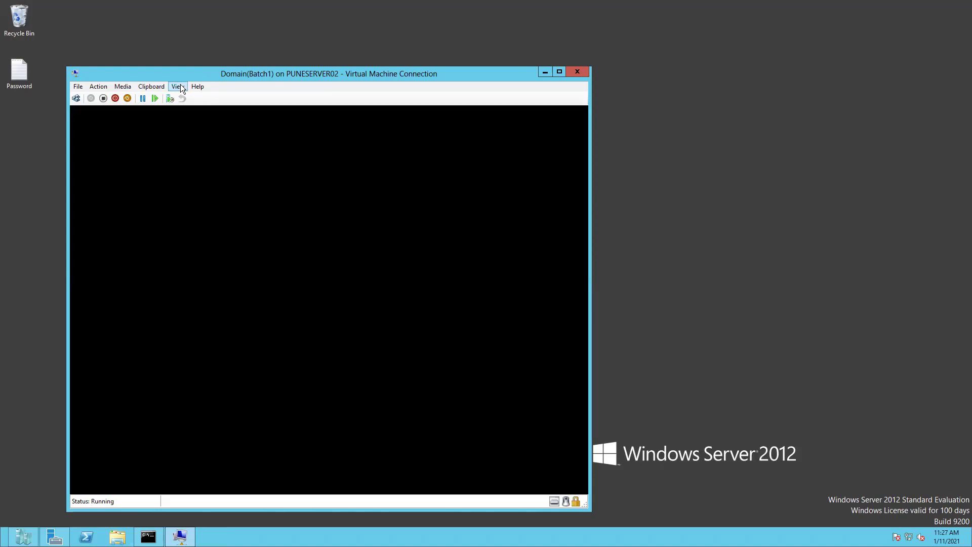
click(180, 86)
click(195, 96)
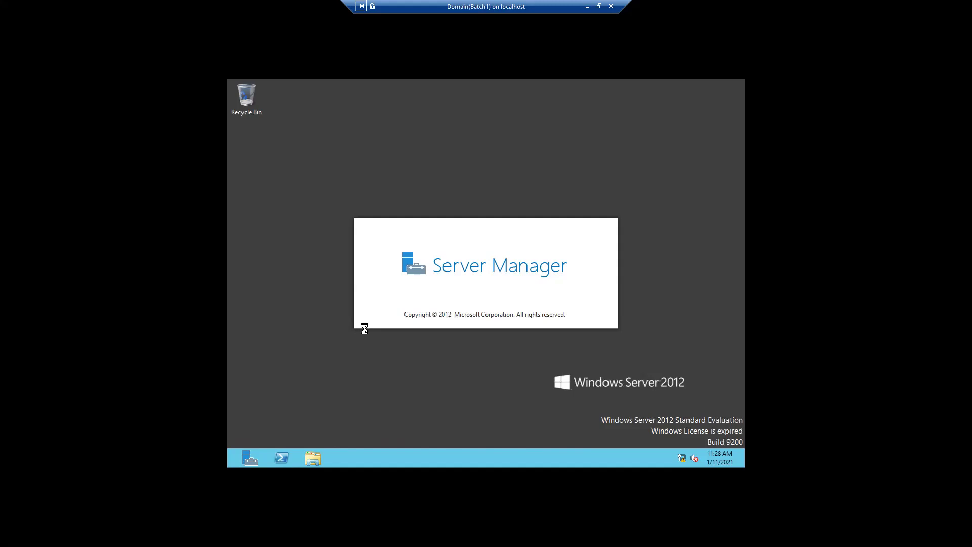
Step: View the virtual machine's drives in File Explorer and open Disk Management within Computer Management
click(314, 458)
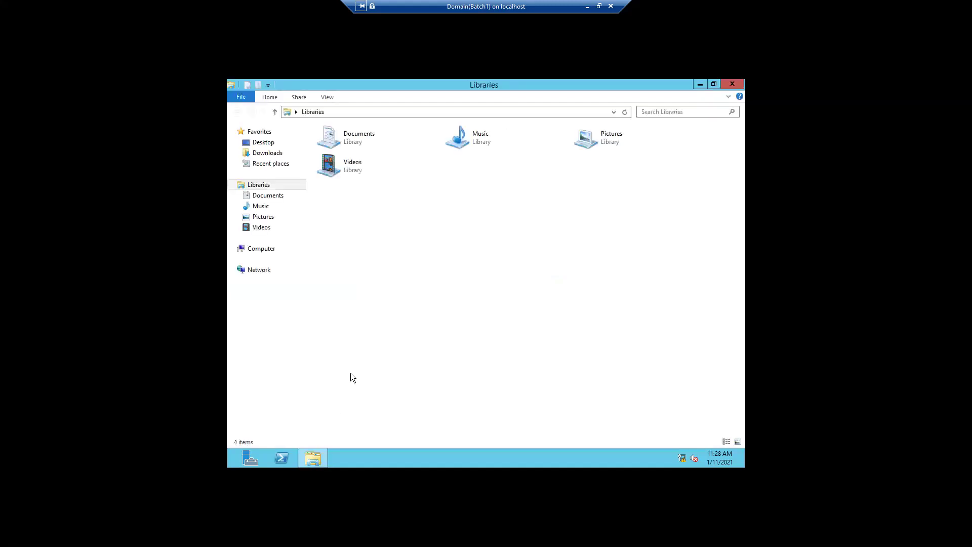
click(261, 249)
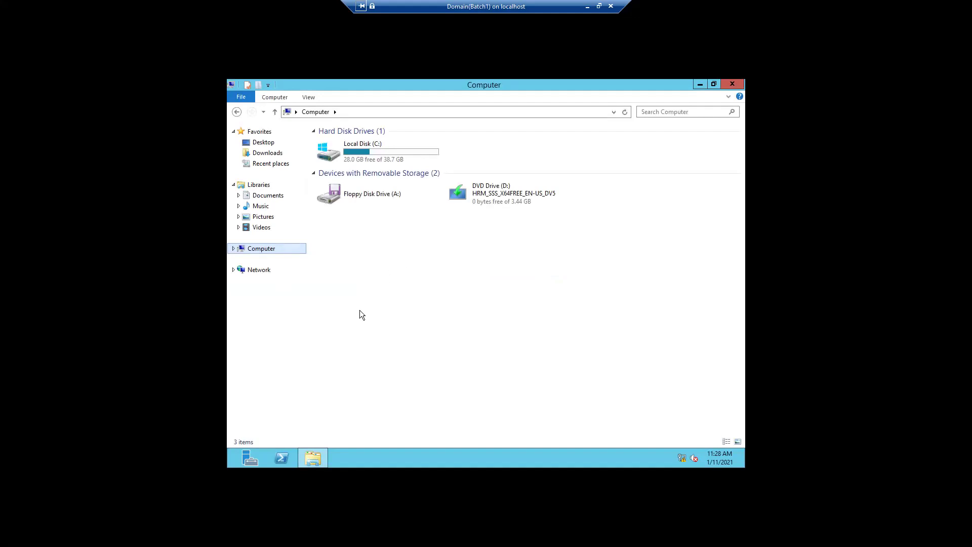
right_click(229, 468)
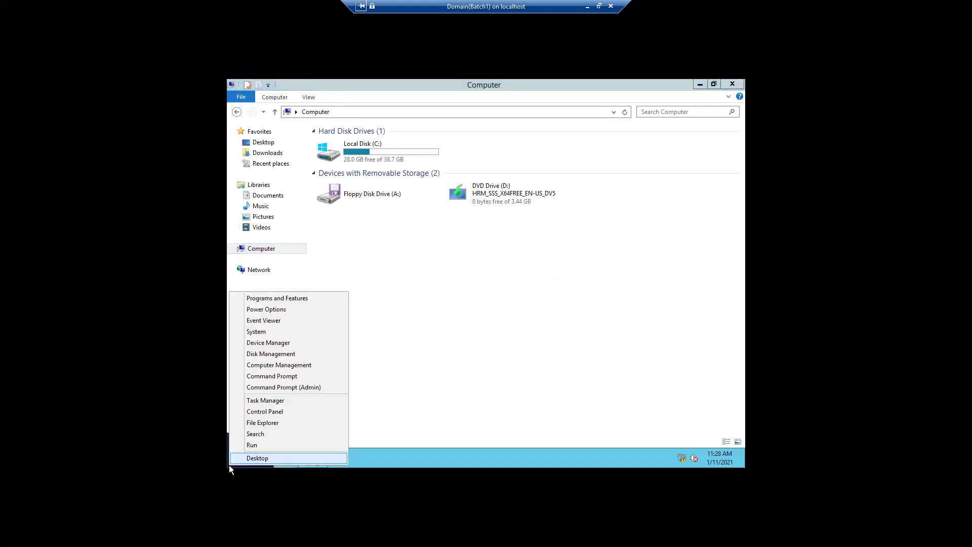
click(267, 364)
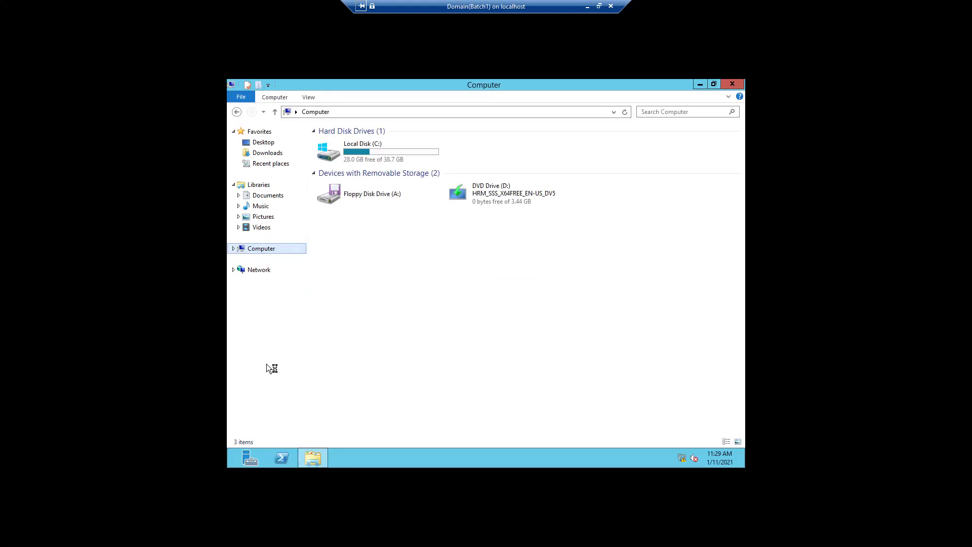
click(697, 86)
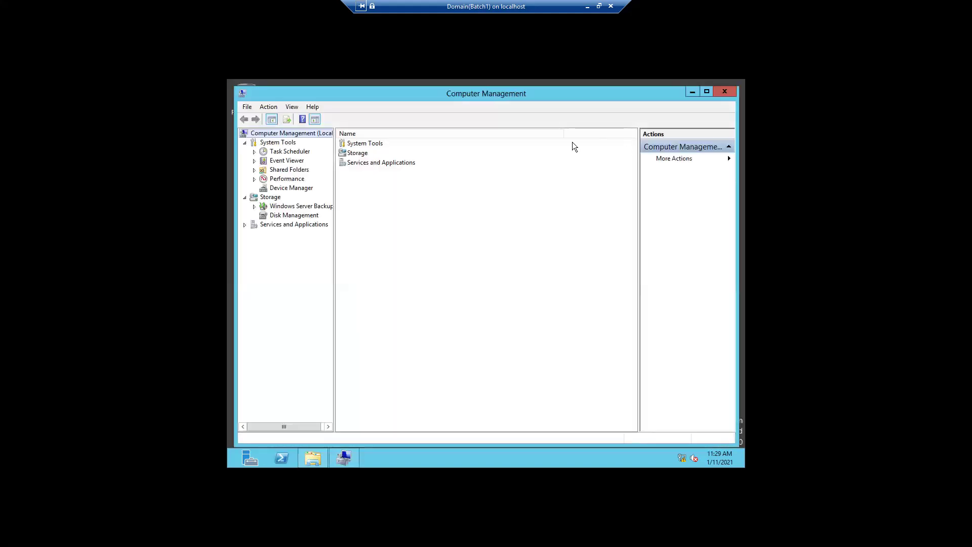
click(305, 217)
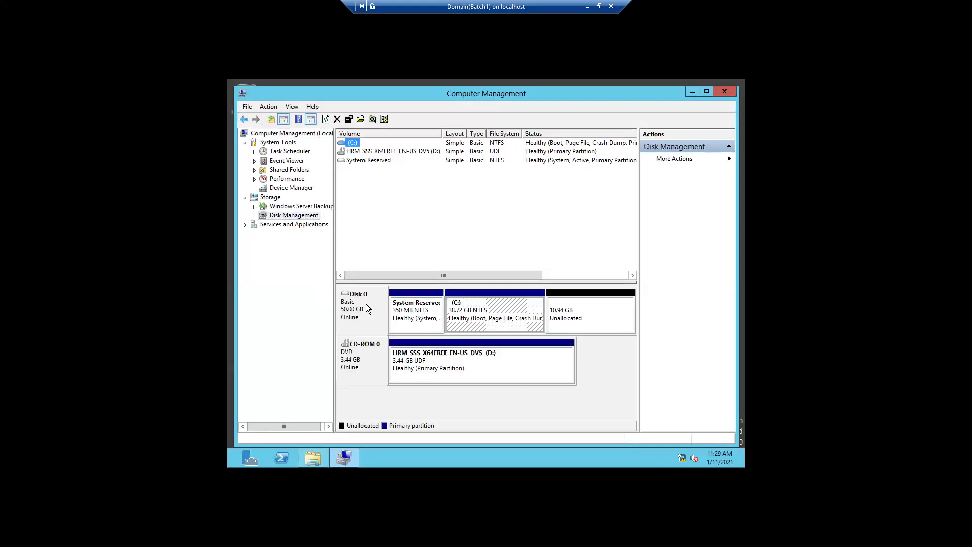
Step: Start a new simple volume in the unallocated space on Disk 0, using the full size of 11198 MB
click(586, 314)
right_click(587, 317)
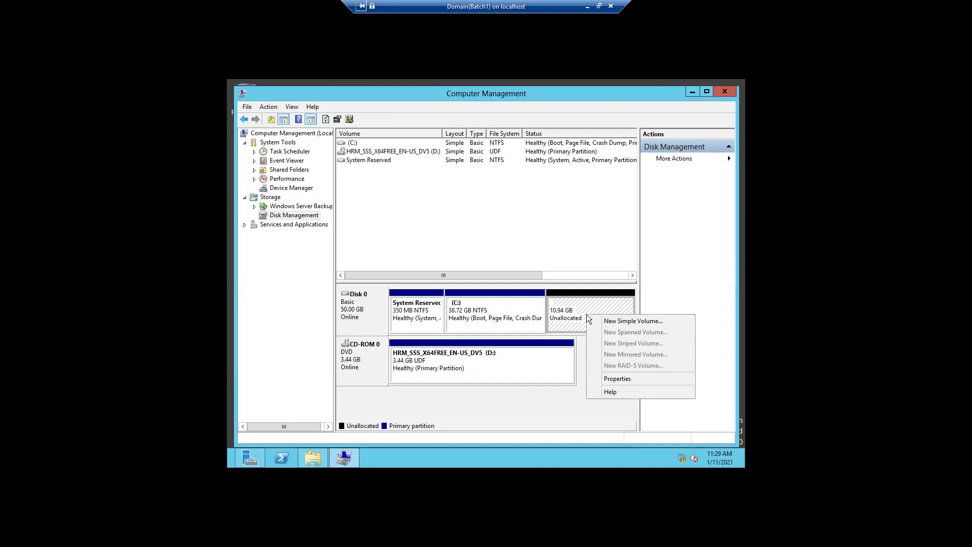
click(611, 323)
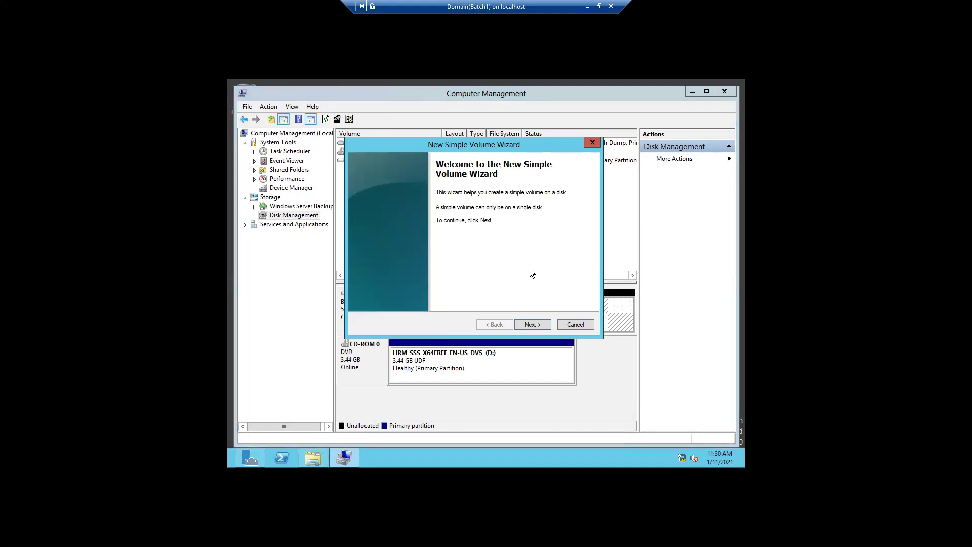
click(533, 324)
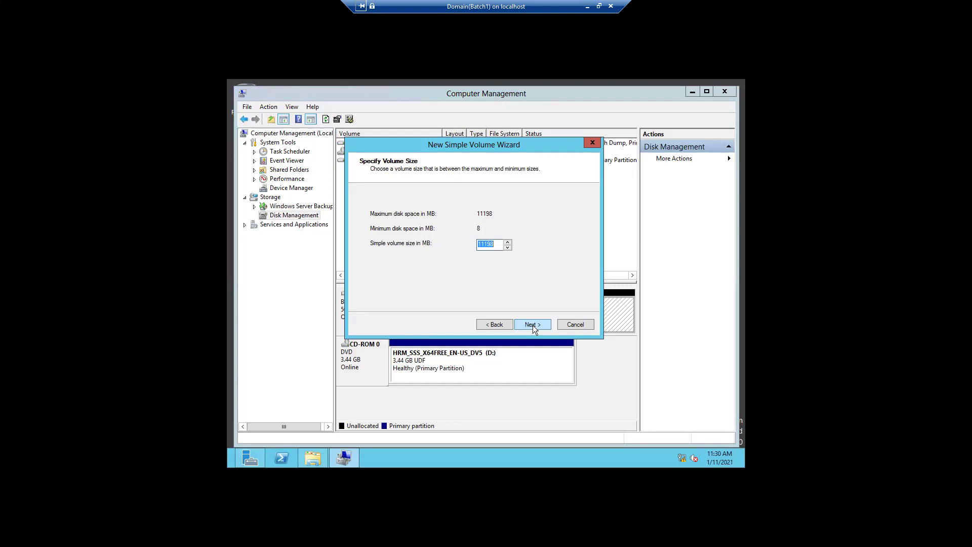
click(532, 325)
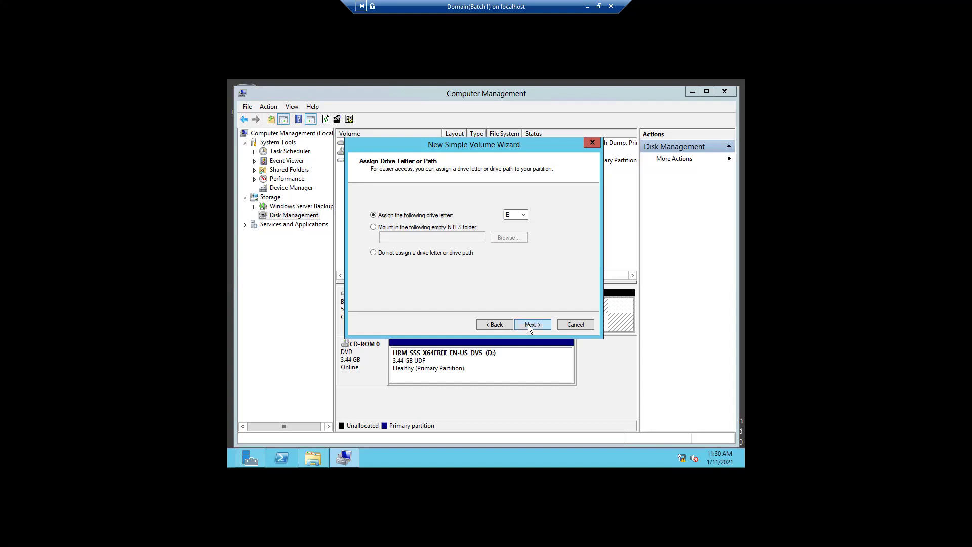
Step: Assign drive letter E to the new volume and choose NTFS as its file system
click(528, 324)
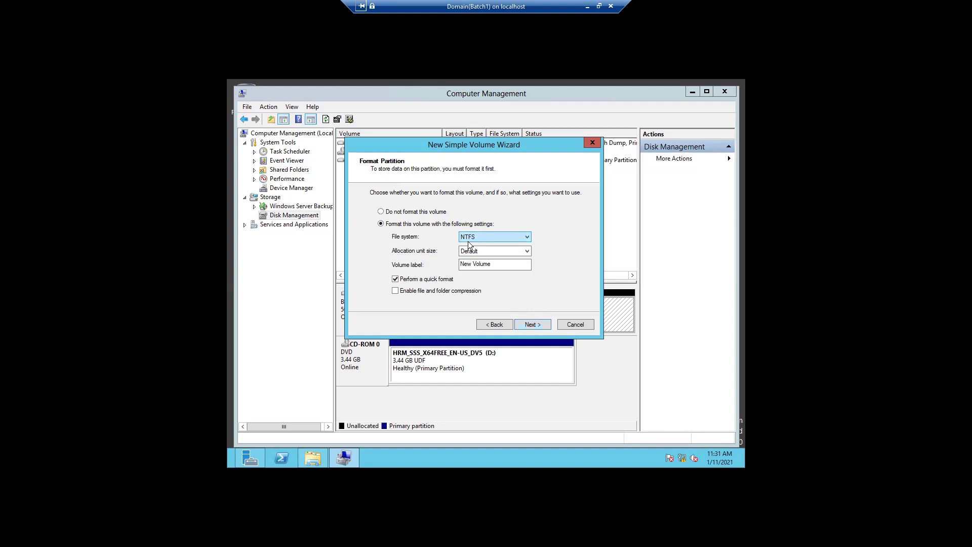
click(468, 241)
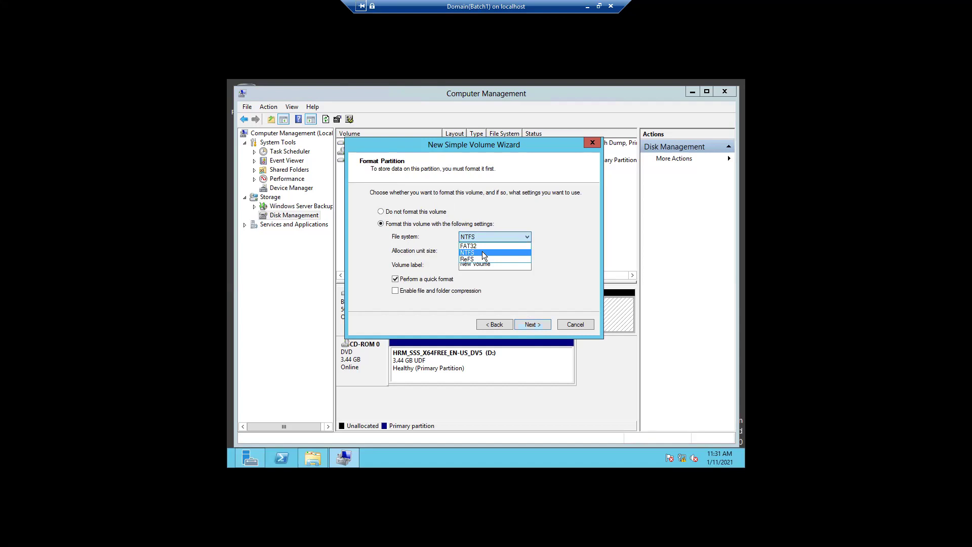
click(481, 252)
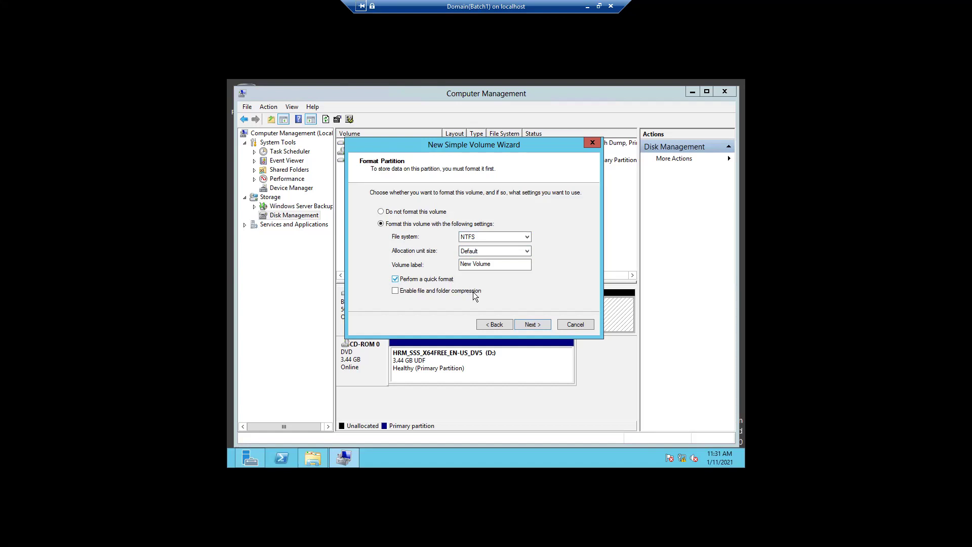
Step: Finish creating the simple volume with default allocation unit size, label New Volume and quick format, and minimize Computer Management
click(533, 325)
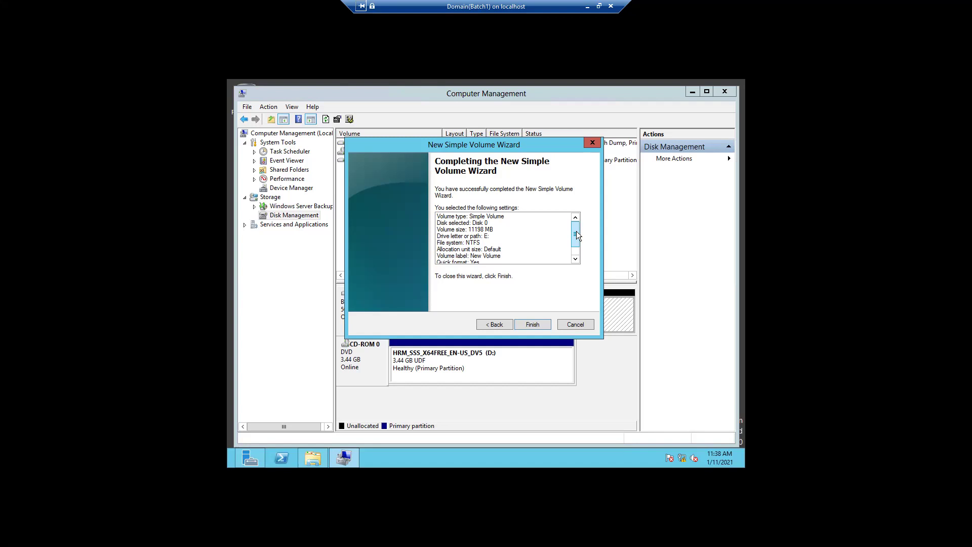
click(532, 324)
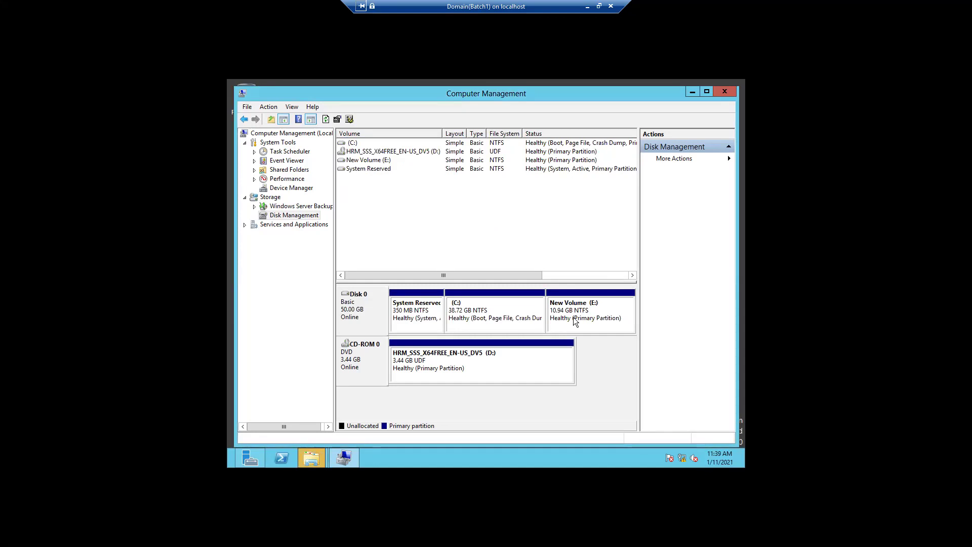
click(690, 93)
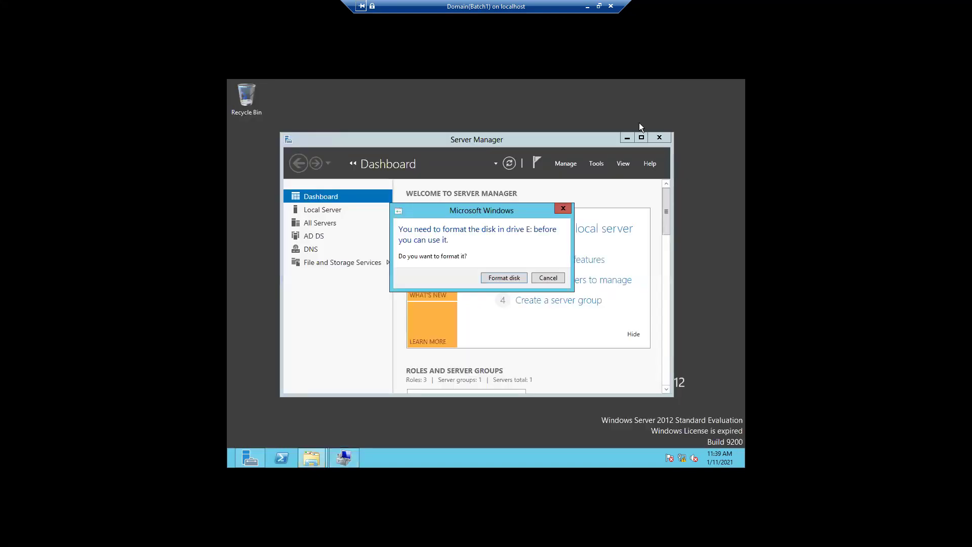
Step: Quick format drive E: as NTFS with a 4096-byte allocation unit and the volume label New Volume
click(503, 278)
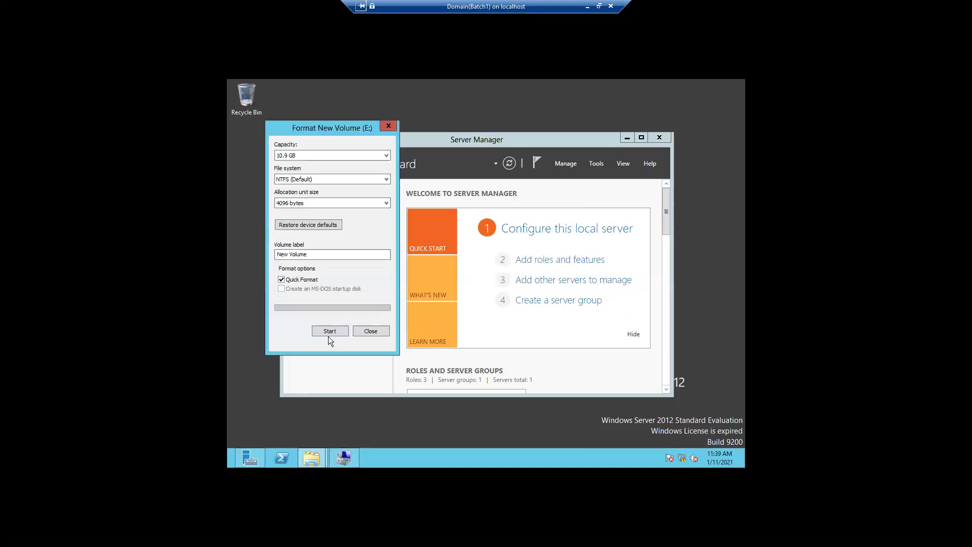
click(329, 334)
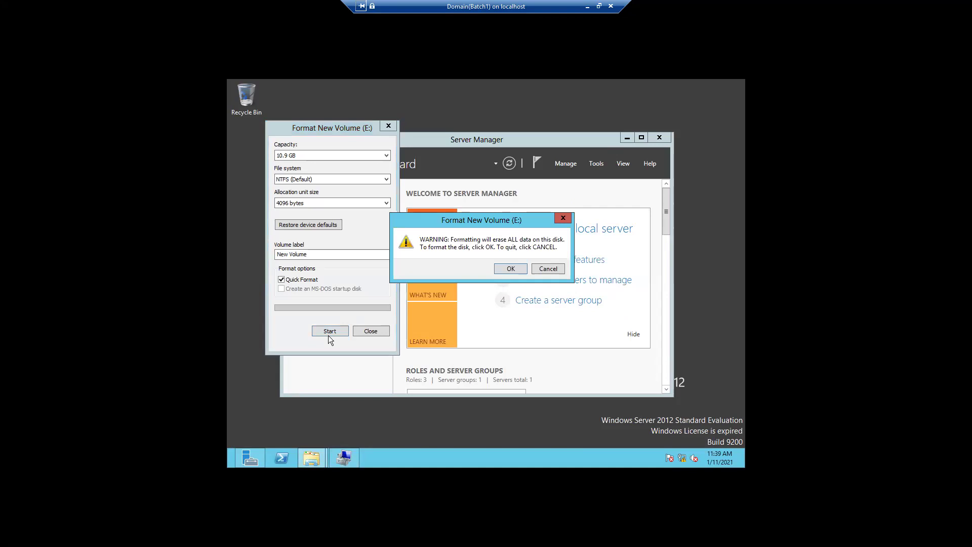
click(508, 268)
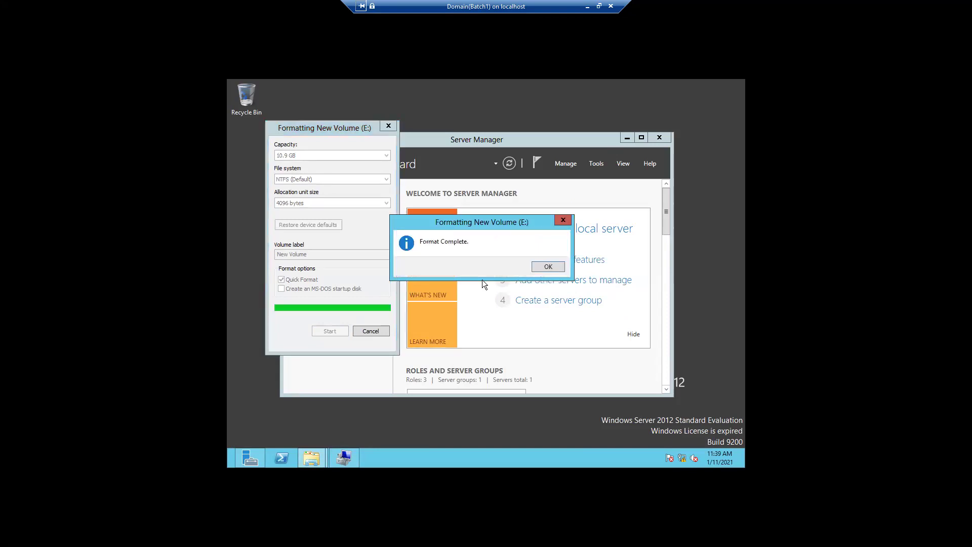
click(539, 270)
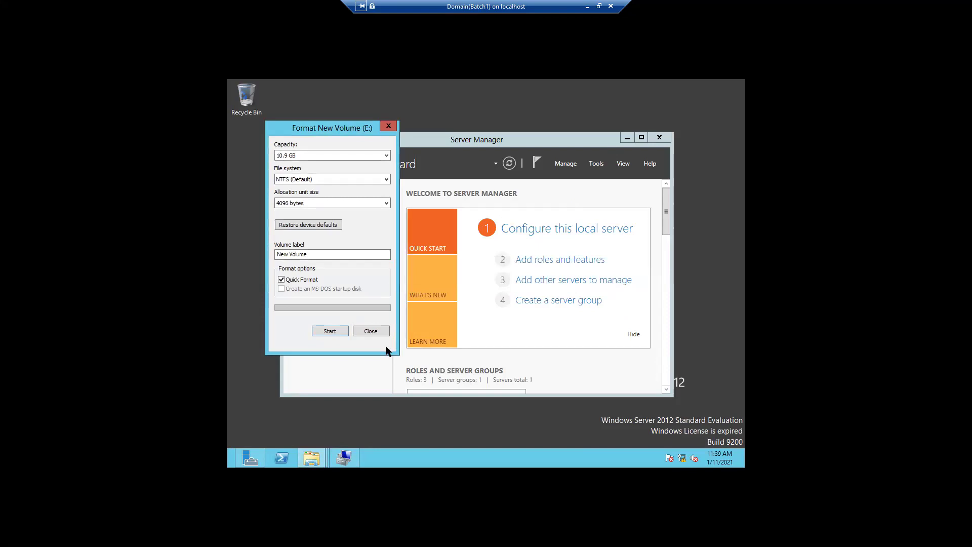
click(377, 332)
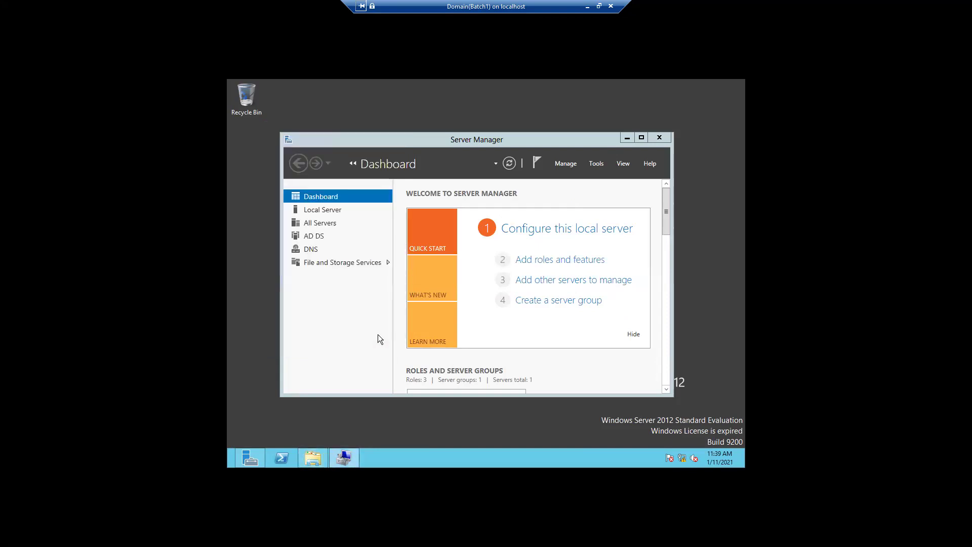
Step: Open New Volume (E:) in File Explorer and create a folder named HR_Data
click(627, 138)
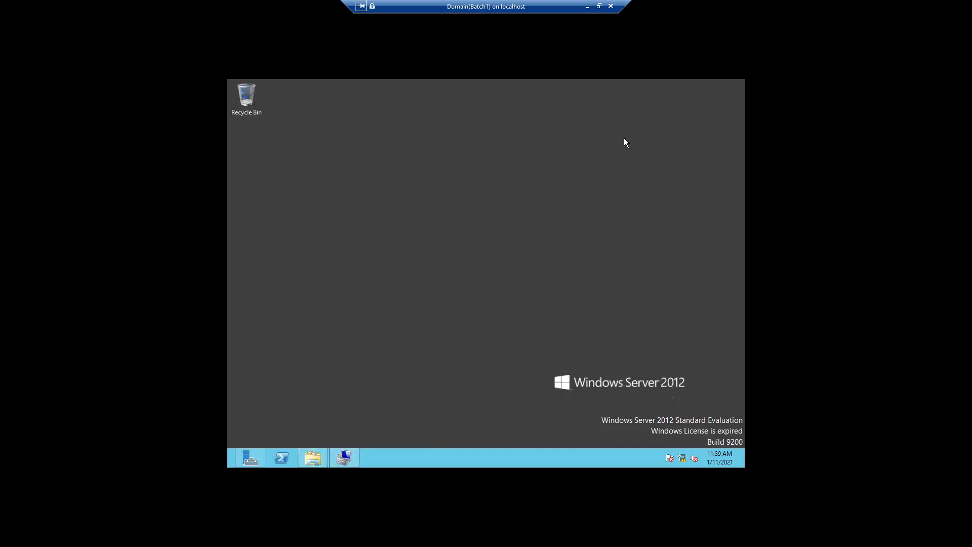
mouse_move(316, 456)
click(324, 422)
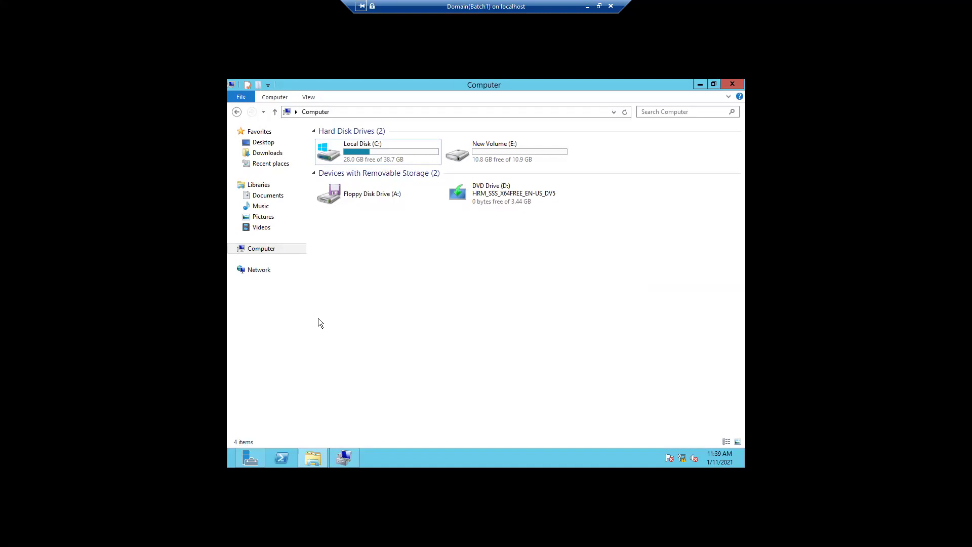
double_click(496, 158)
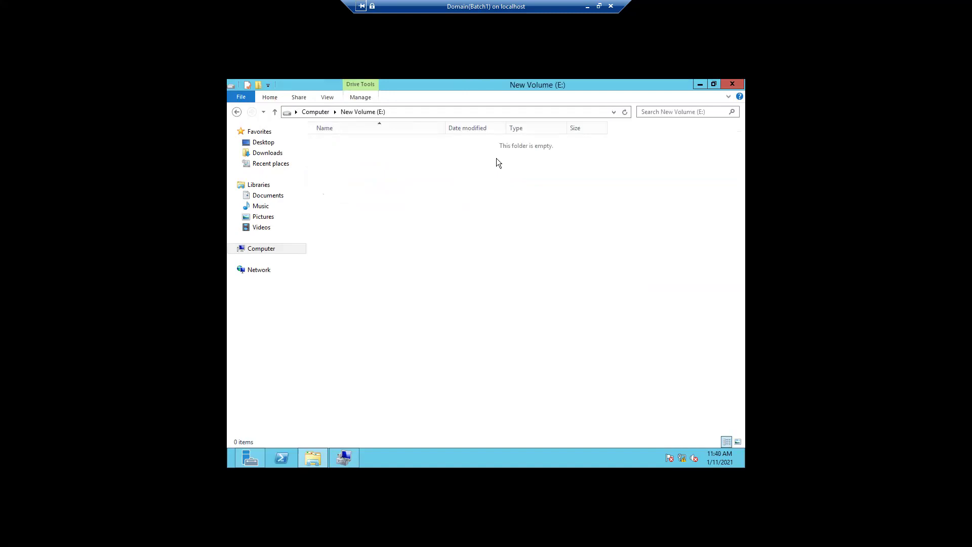
right_click(423, 175)
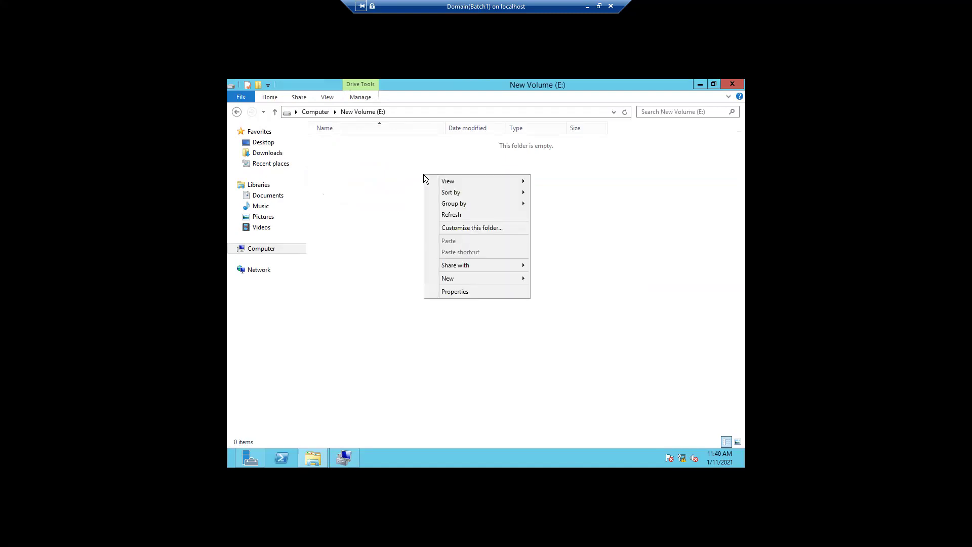
mouse_move(521, 283)
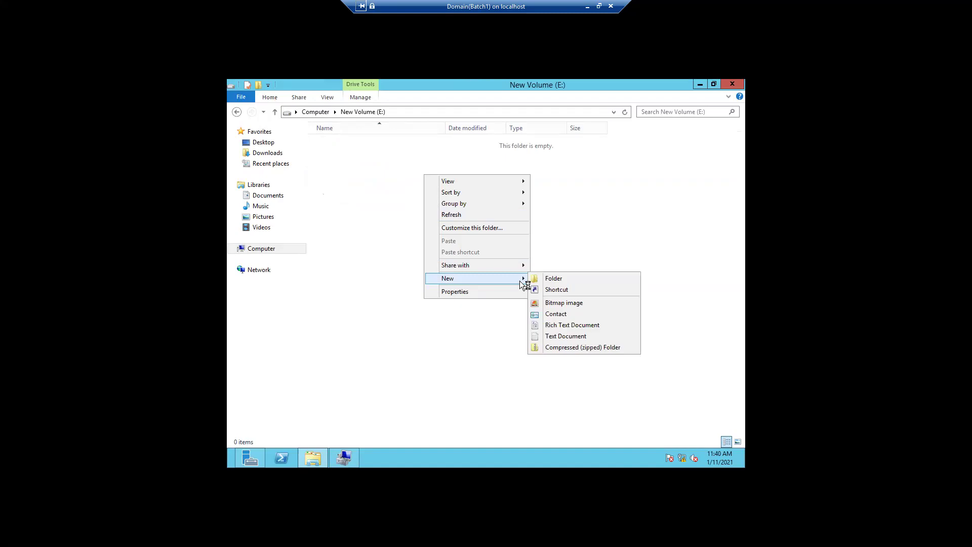
click(553, 282)
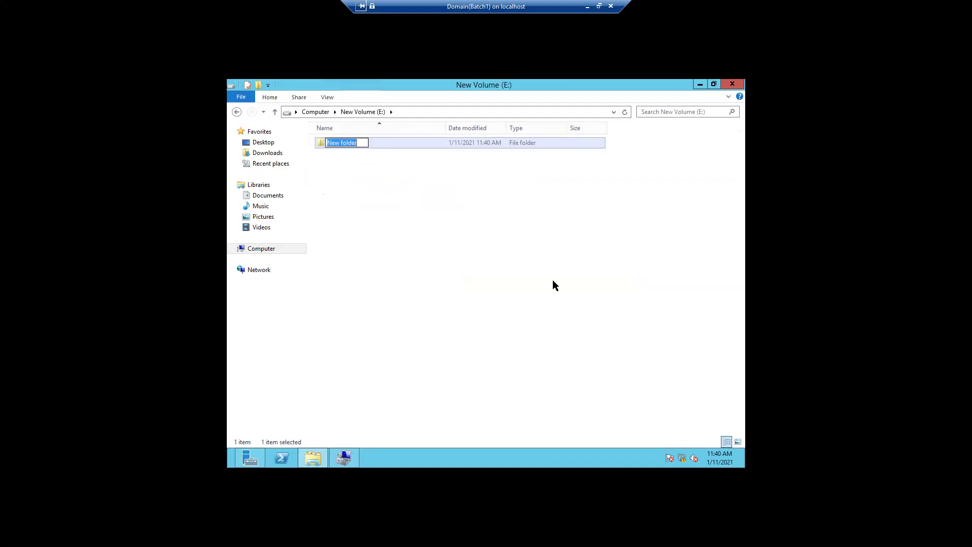
text(HR_Data)
click(495, 286)
Step: Create a second folder named Finance_Data on the E: volume
right_click(433, 242)
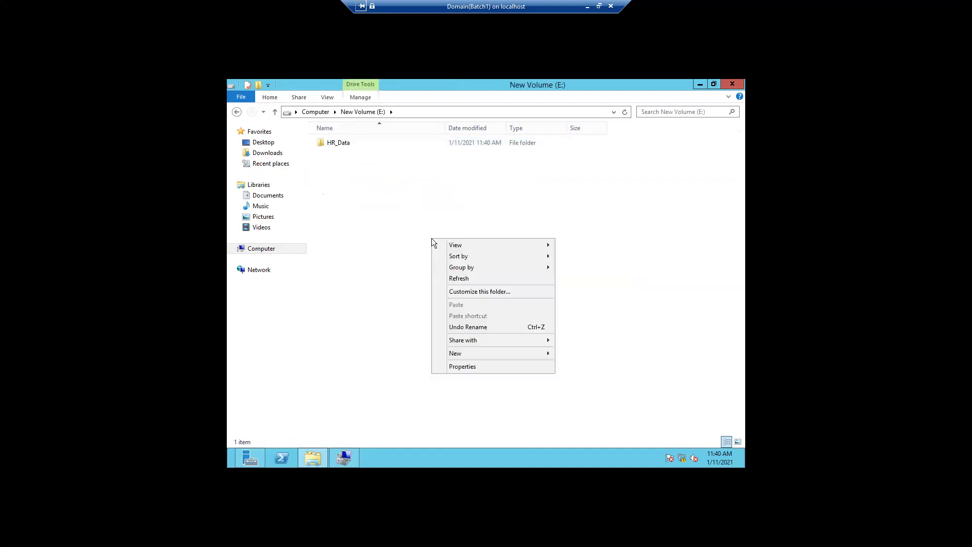
mouse_move(501, 358)
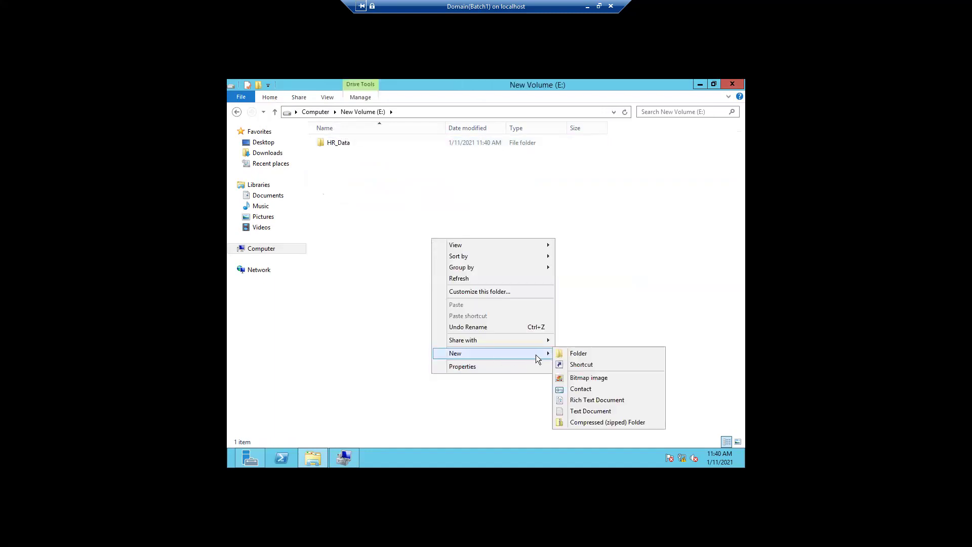
click(575, 354)
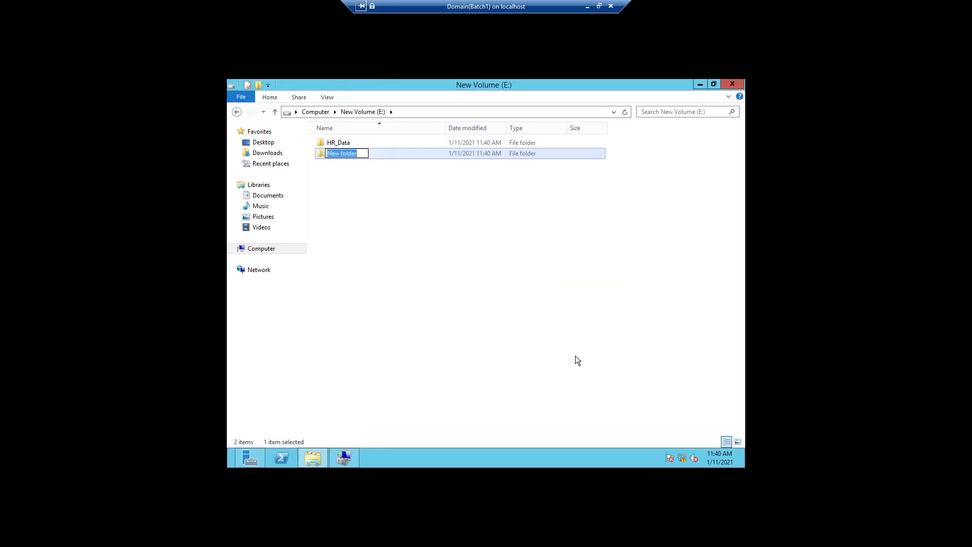
text(Finance_Dataa)
key(BackSpace)
click(485, 367)
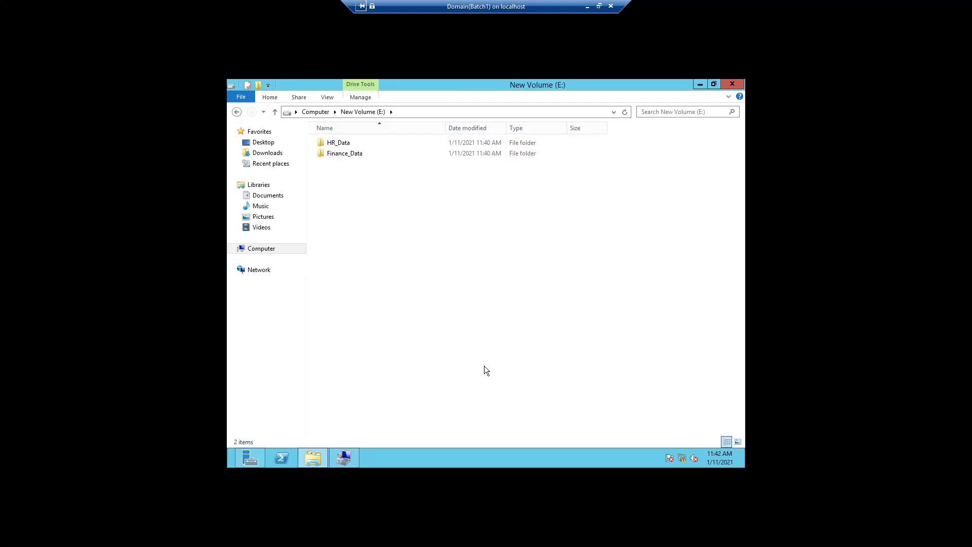
Step: Open the network file sharing settings for the HR_Data folder from its properties
click(347, 145)
right_click(347, 145)
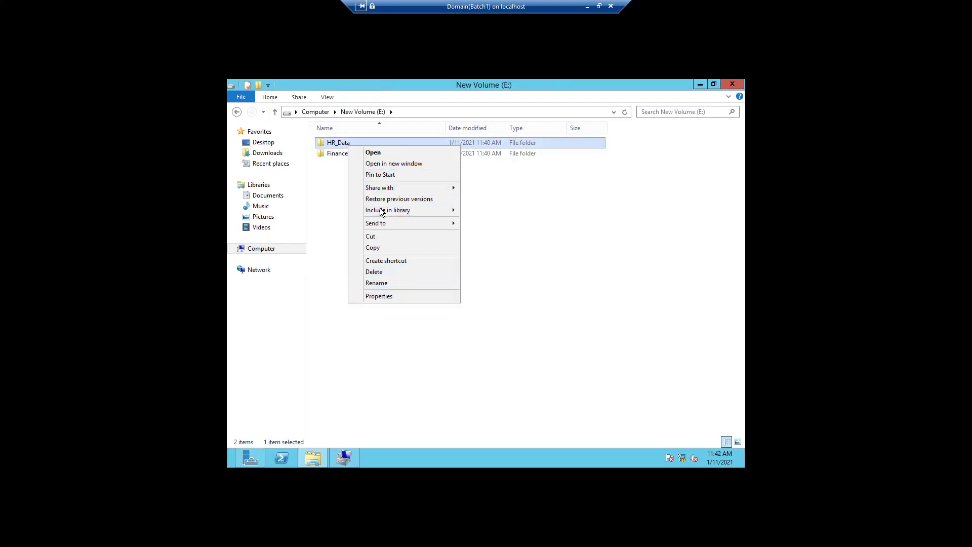
click(377, 298)
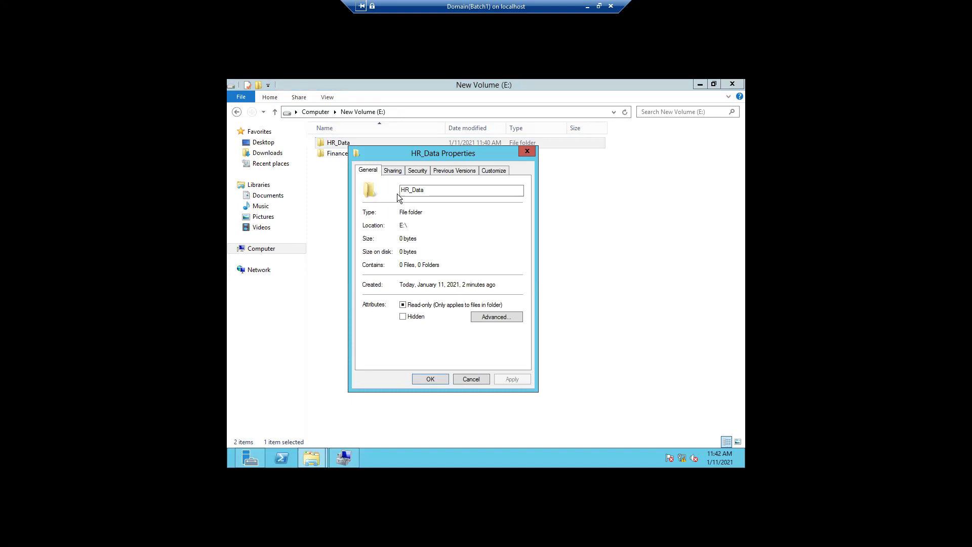
click(395, 171)
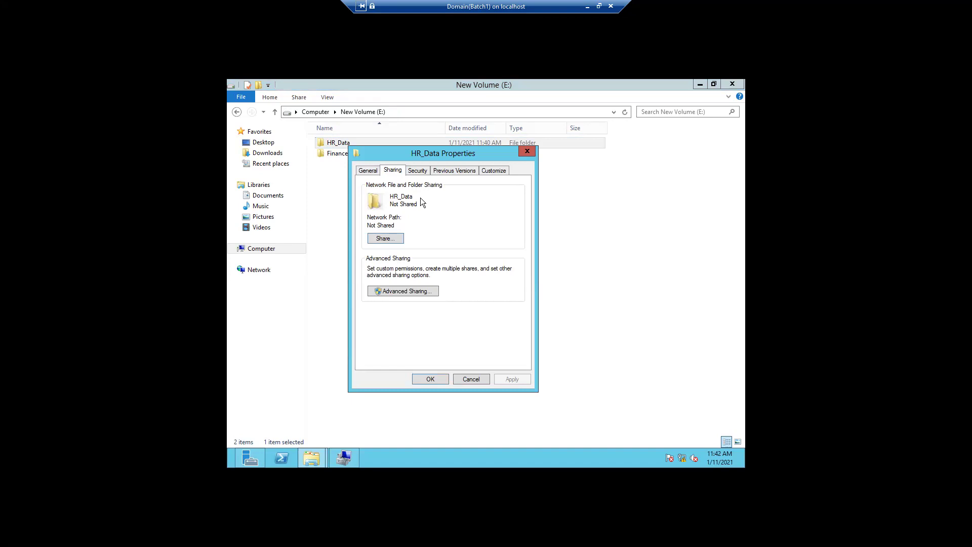
click(383, 239)
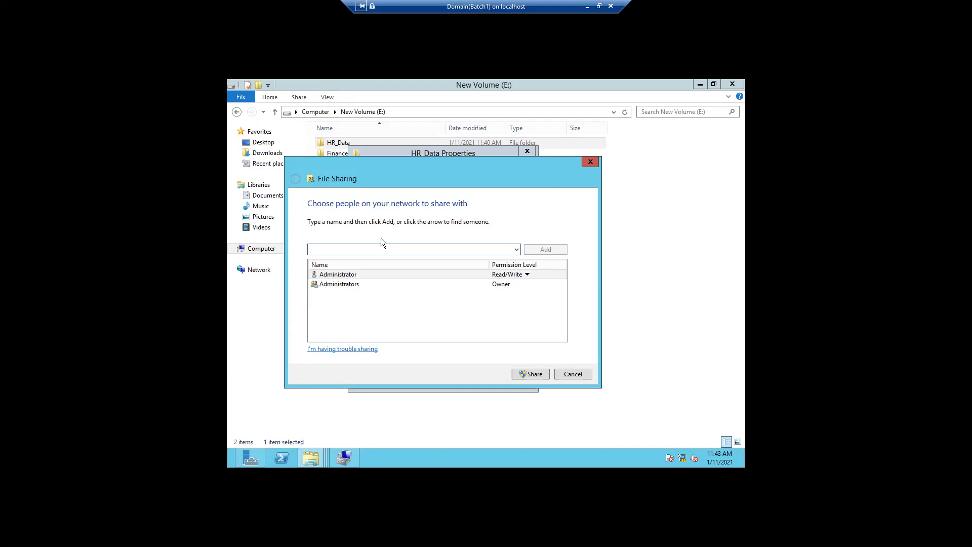
Step: Add Everyone to the HR_Data sharing list and remove that entry again
text(eve)
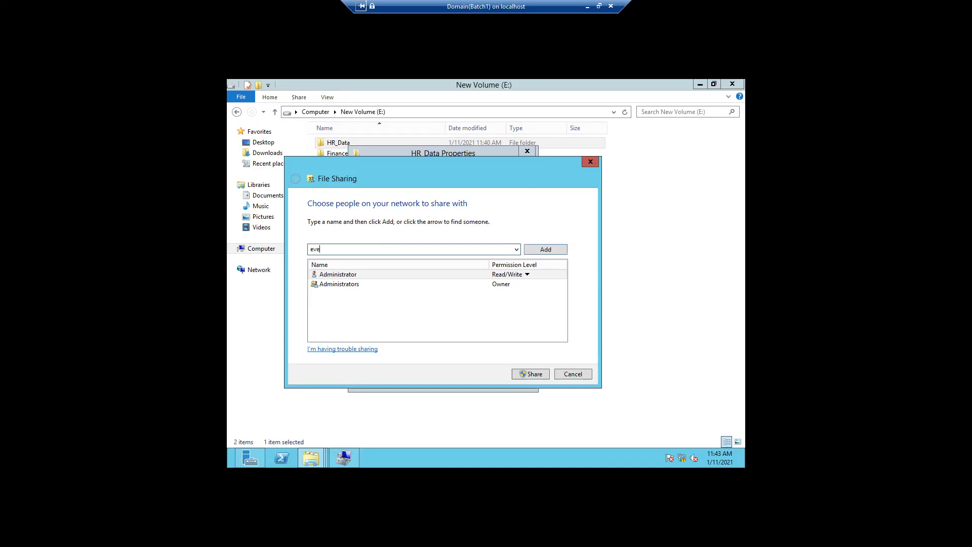
text(ryone)
click(540, 249)
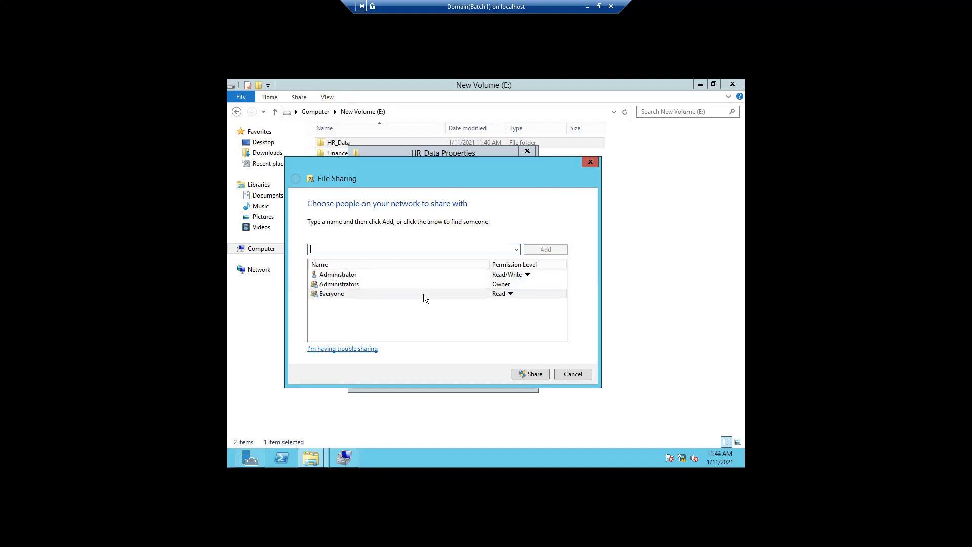
click(351, 295)
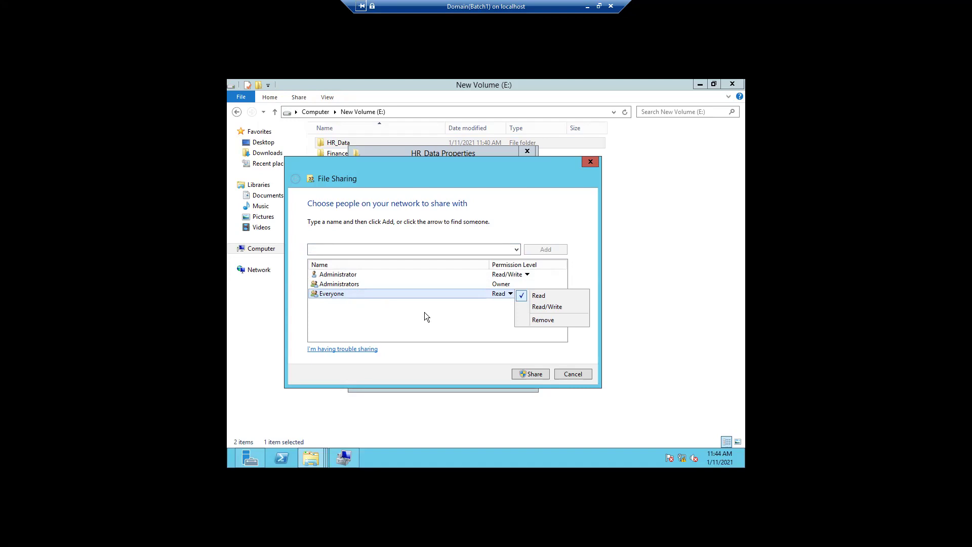
click(536, 320)
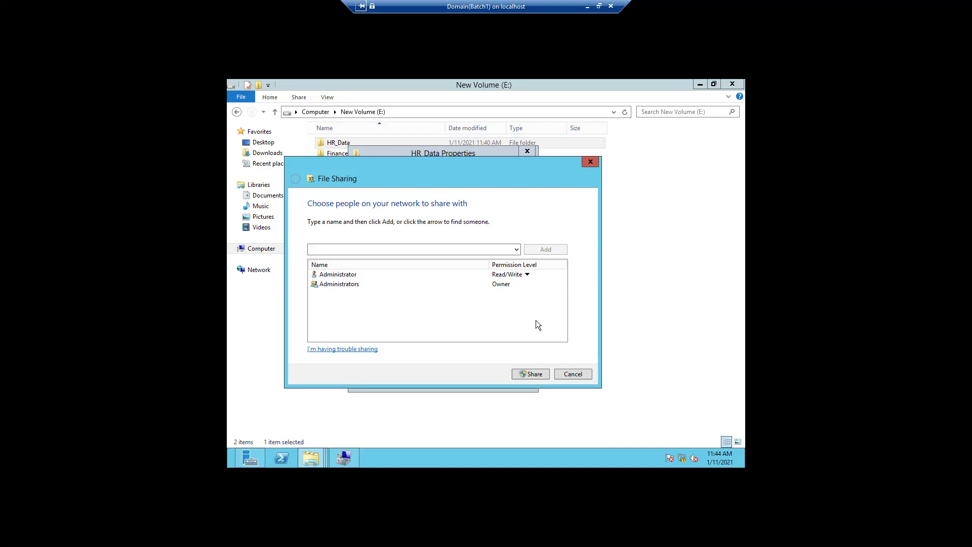
Step: Share the HR_Data folder with only the listed Administrator and Administrators entries, and close its properties
click(535, 377)
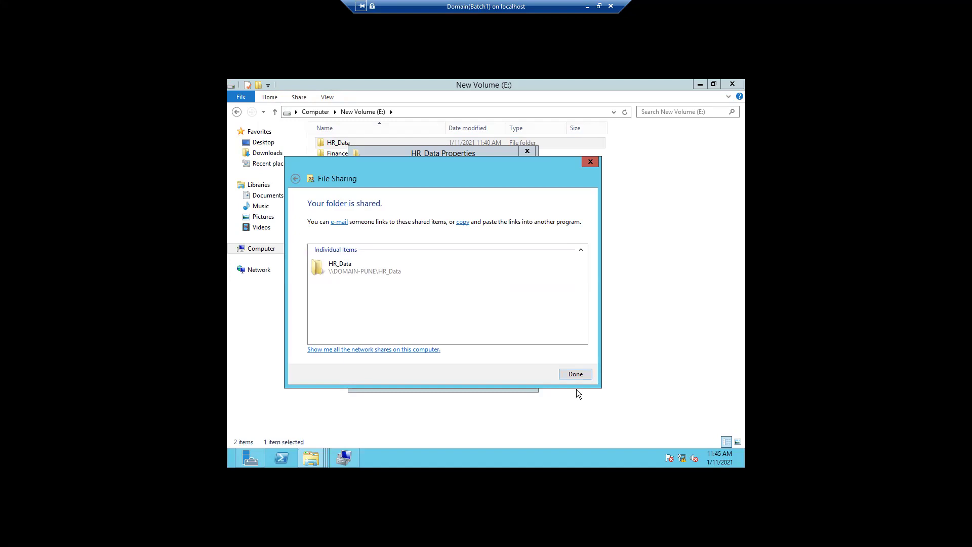
click(575, 377)
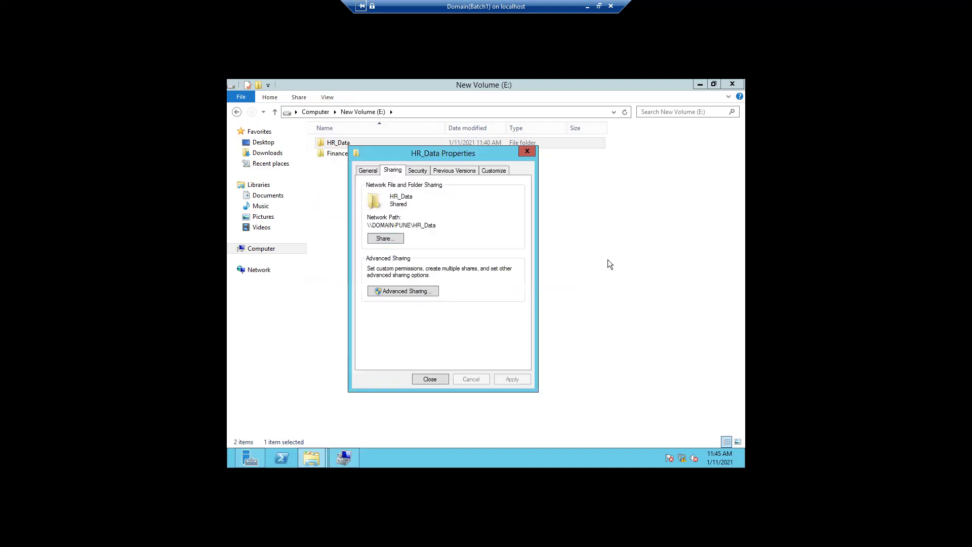
click(429, 379)
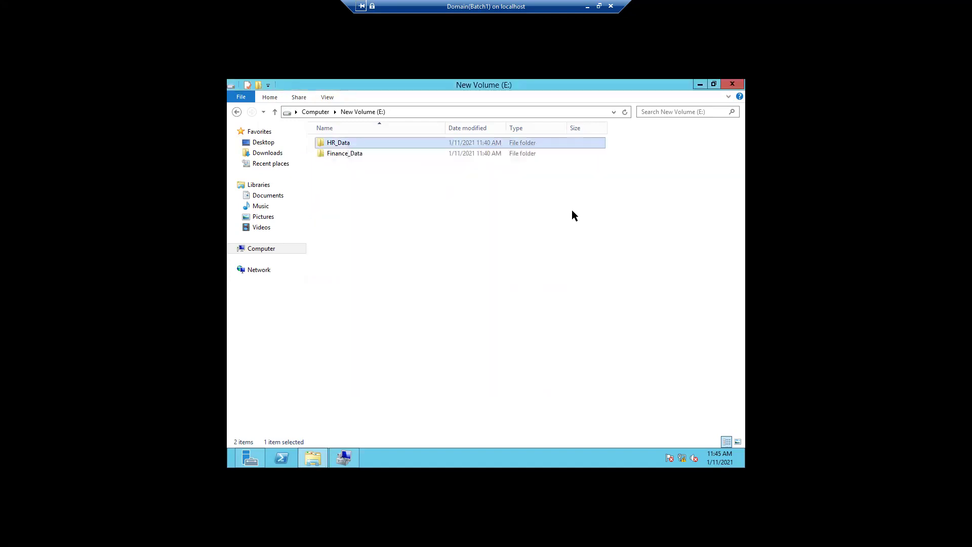
Step: Minimize File Explorer and open Active Directory Users and Computers from Server Manager
click(698, 84)
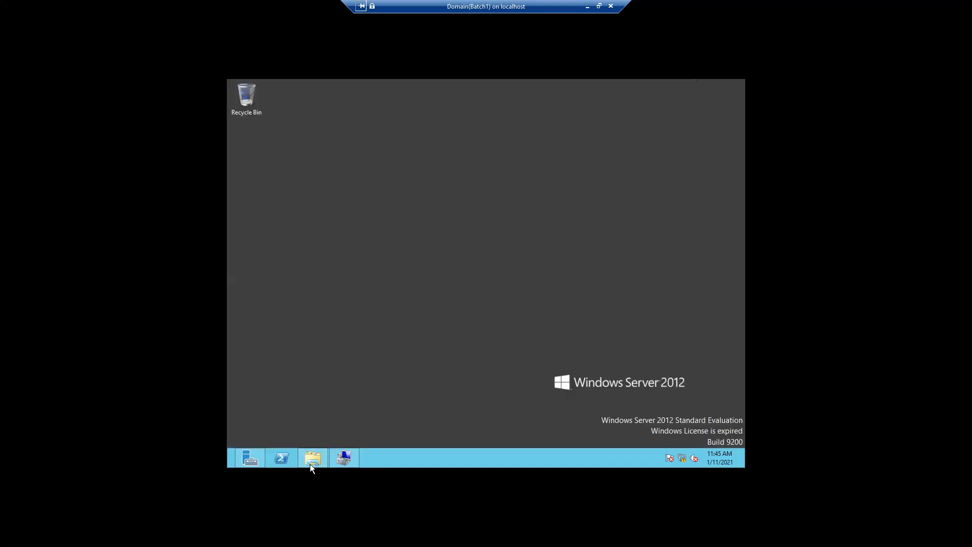
mouse_move(310, 465)
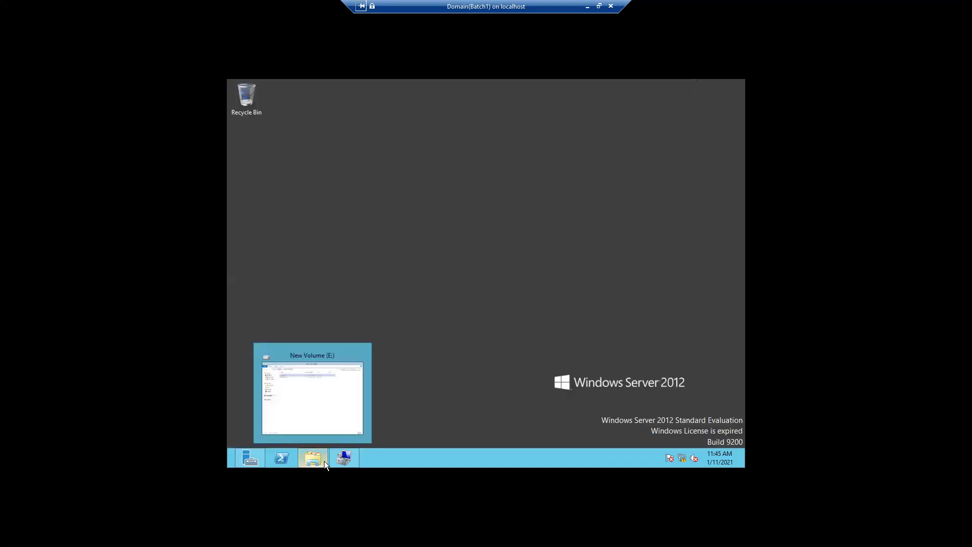
mouse_move(242, 459)
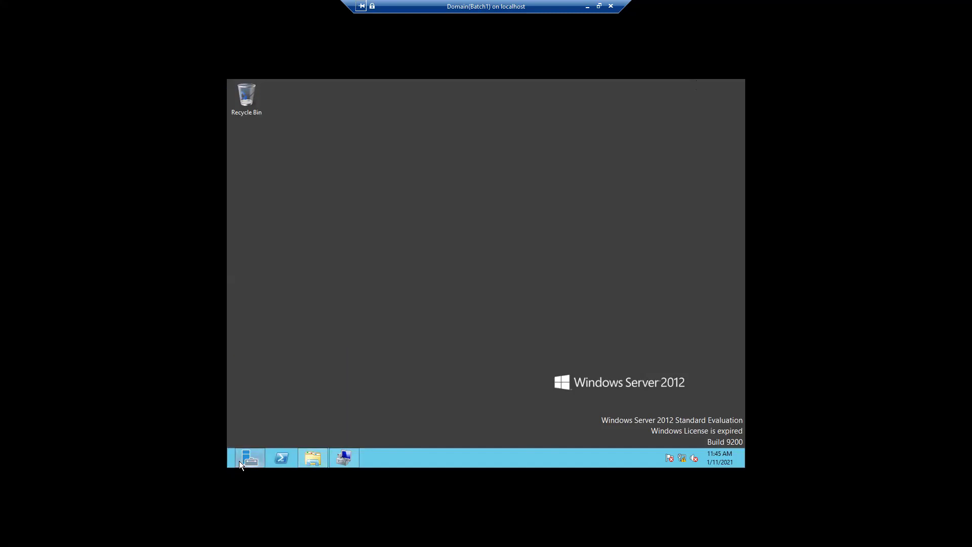
click(311, 402)
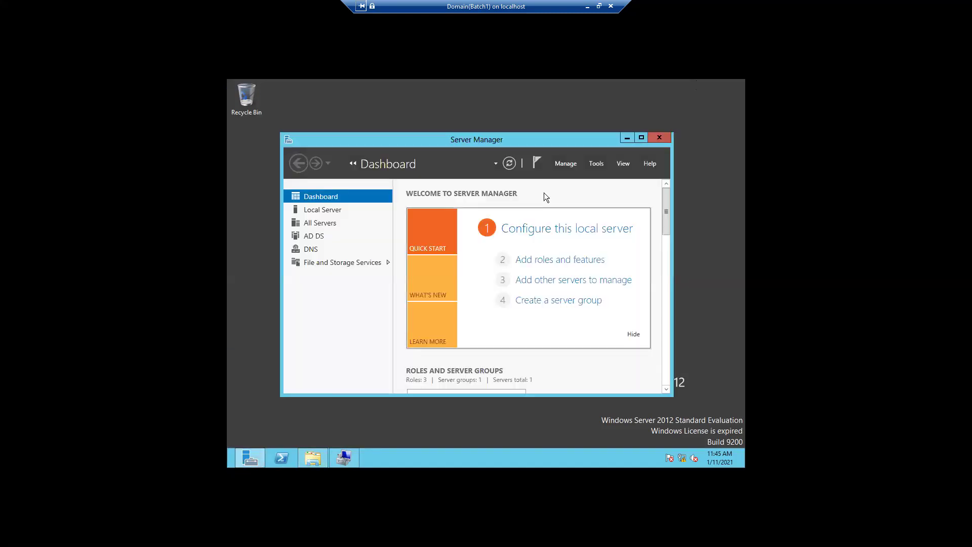
click(597, 164)
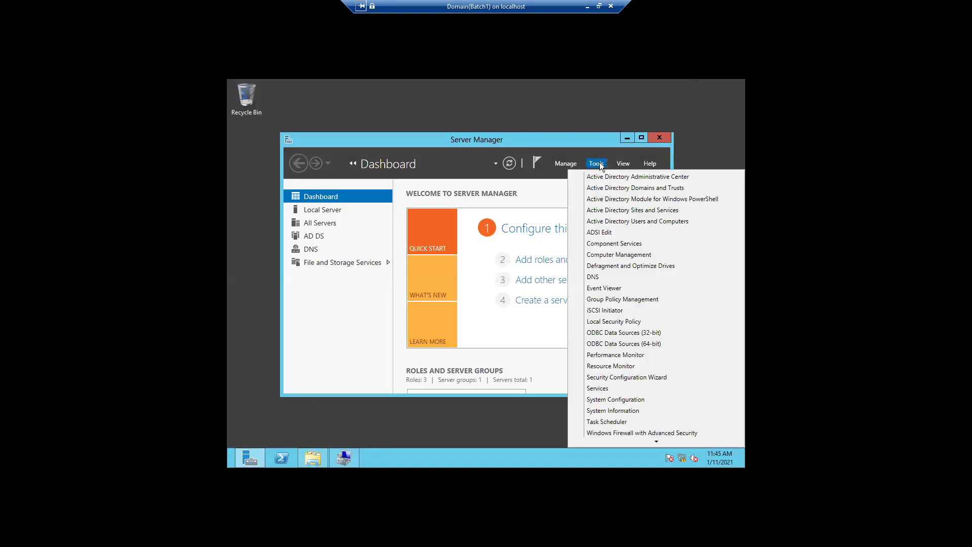
click(614, 223)
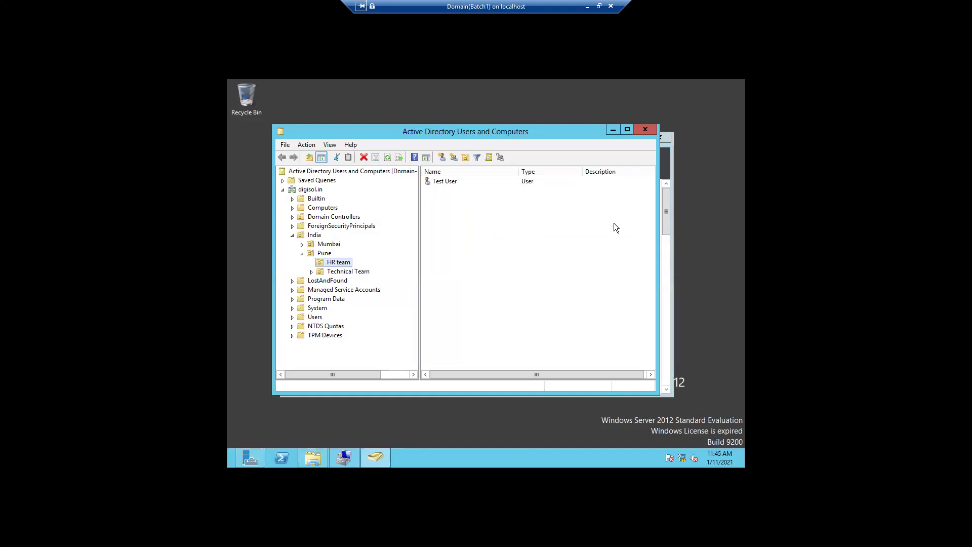
Step: Create a global security group named HR_Data_Read_Write in the Pune organizational unit
click(325, 255)
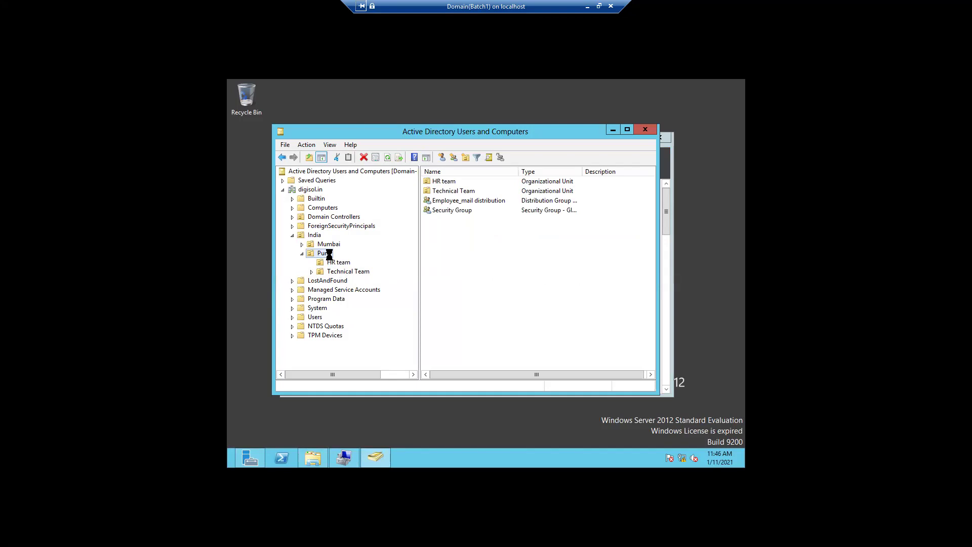
right_click(328, 254)
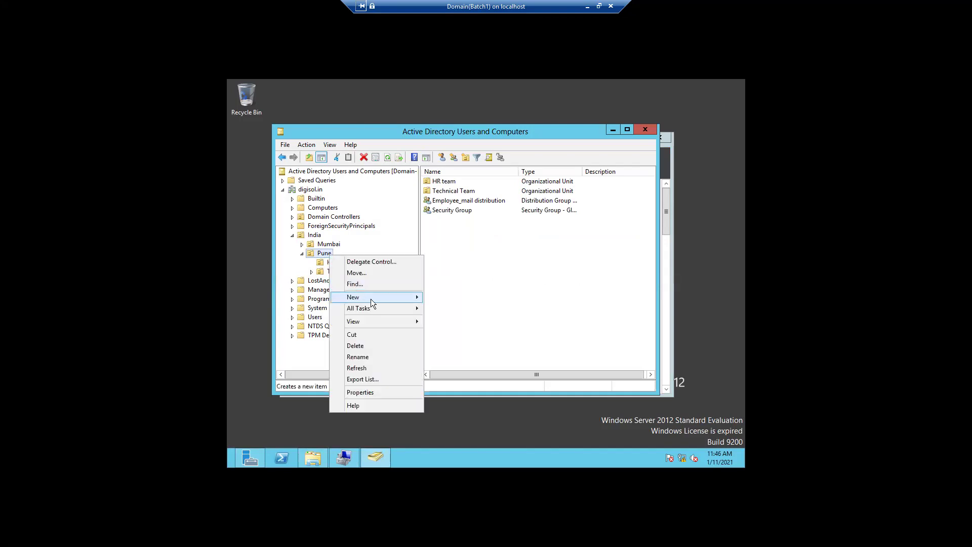
mouse_move(370, 301)
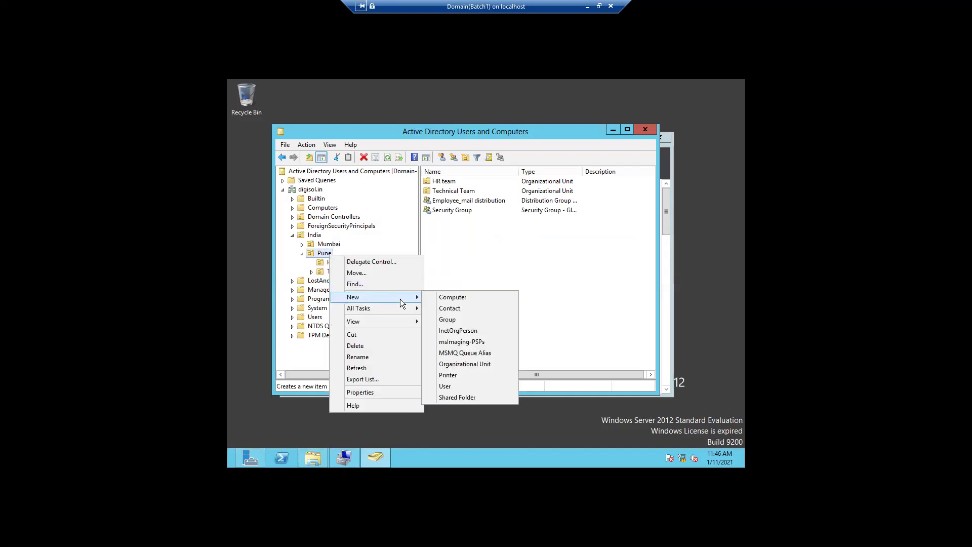
click(452, 319)
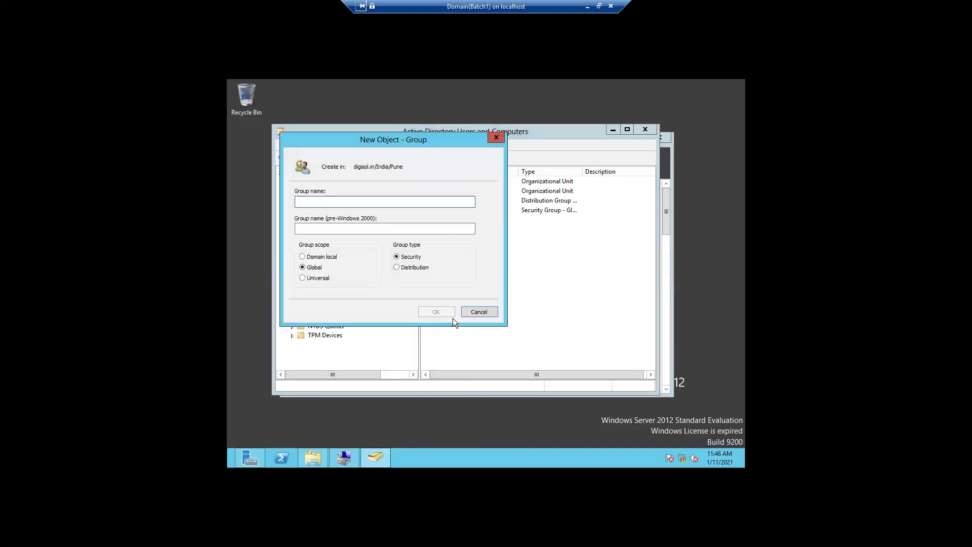
text(HR_Data)
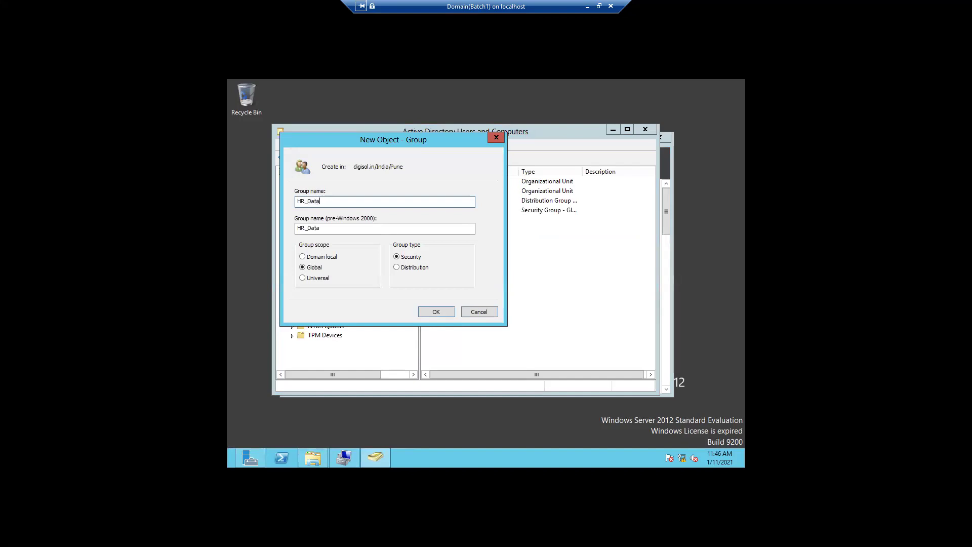
text(_Read_Write)
click(436, 312)
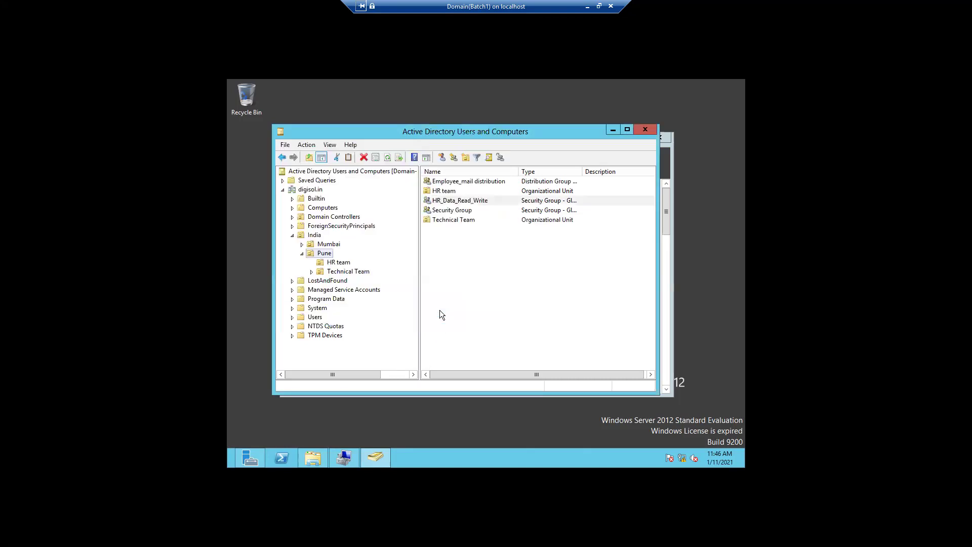
Step: Create a second global security group named HR_Data_Read in the Pune organizational unit
right_click(329, 256)
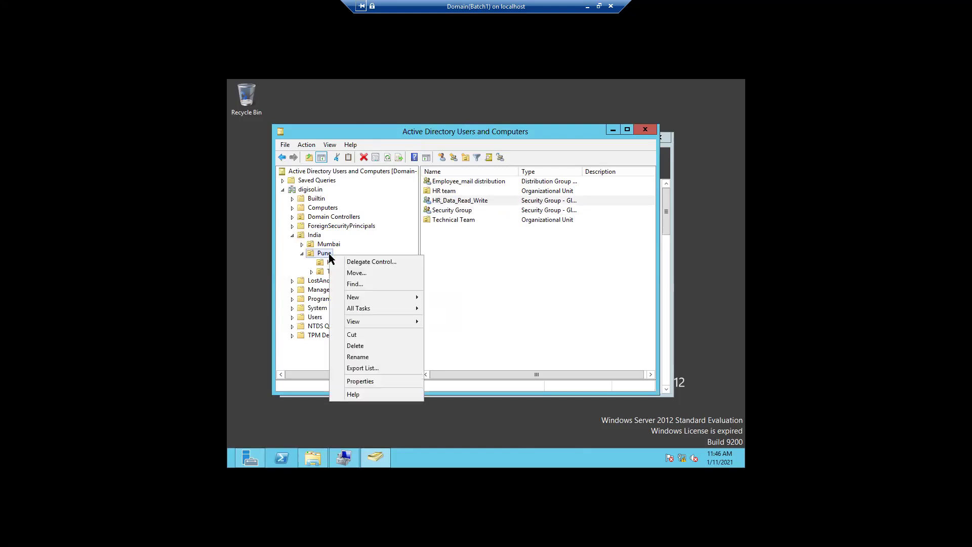
mouse_move(378, 301)
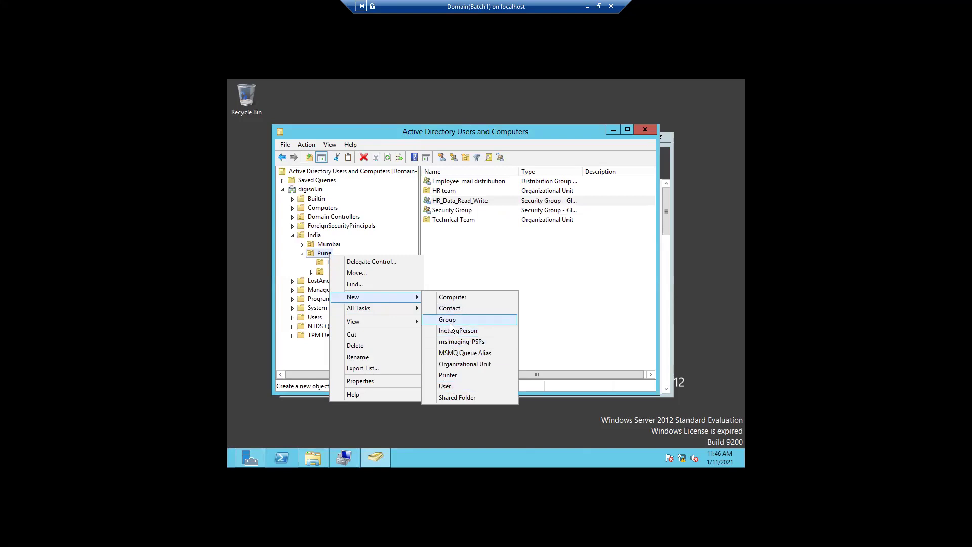
click(450, 322)
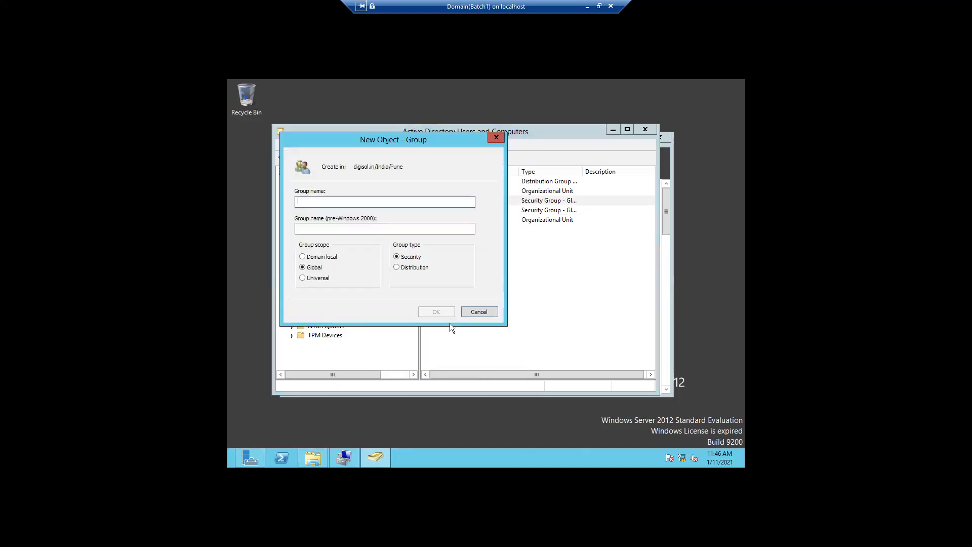
text(HR_Data)
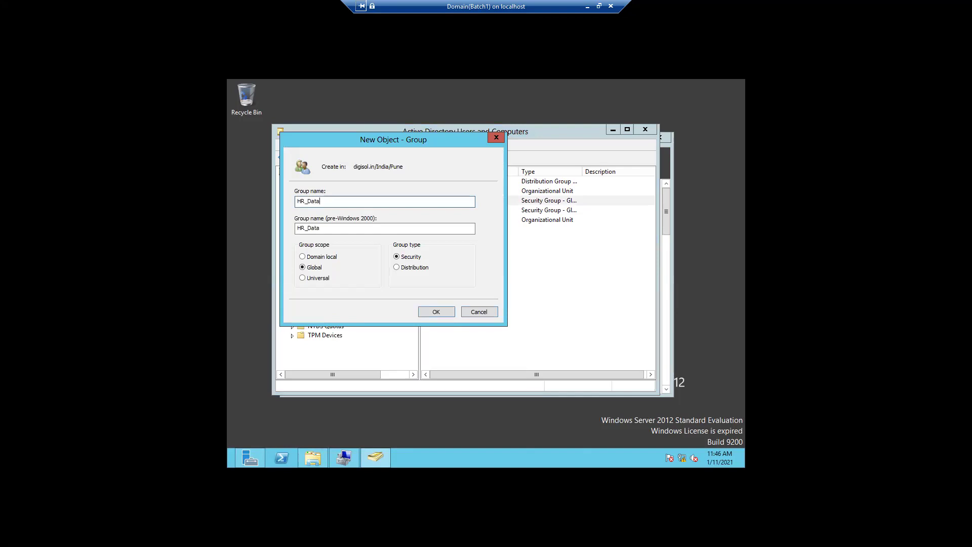
text(_Read)
click(433, 311)
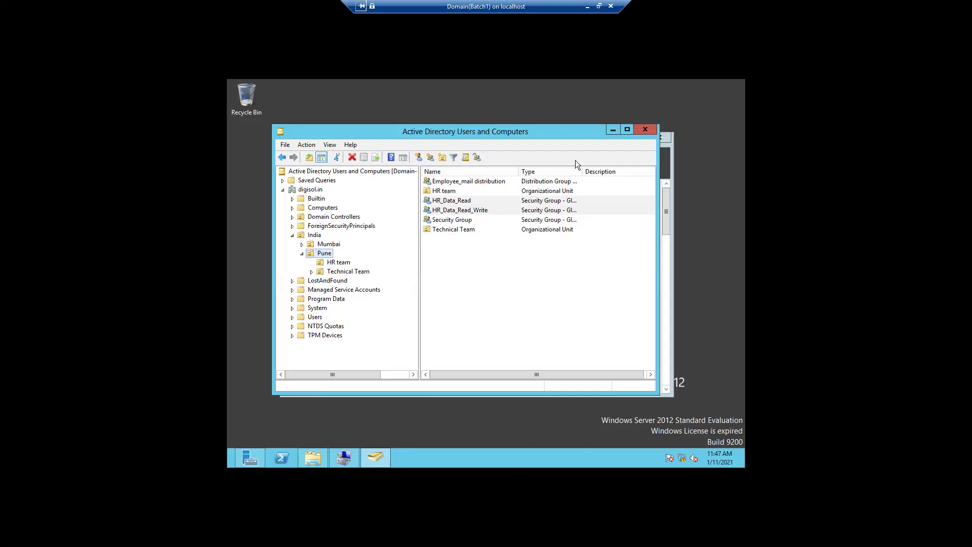
Step: Minimize Active Directory Users and Computers and Server Manager, and switch to the File Explorer window showing New Volume (E:)
click(610, 132)
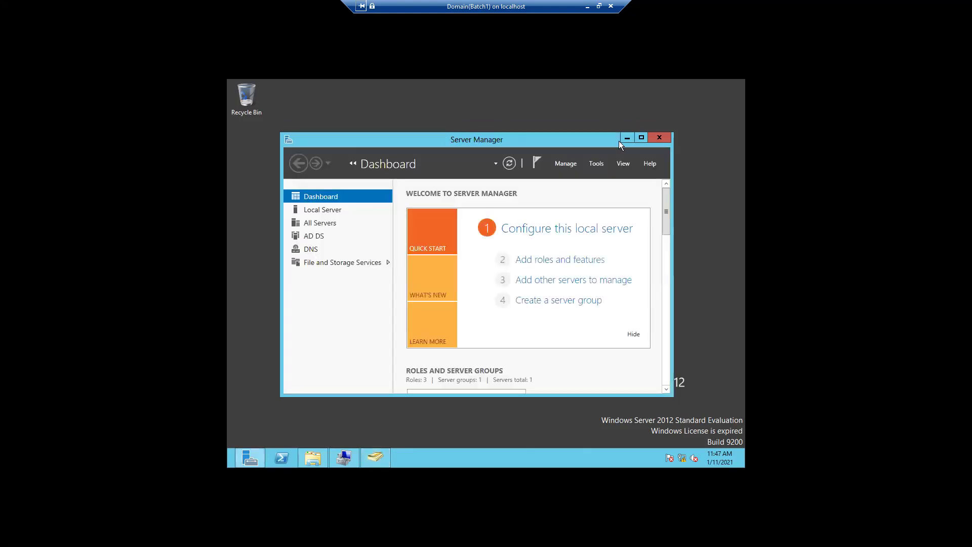
click(623, 140)
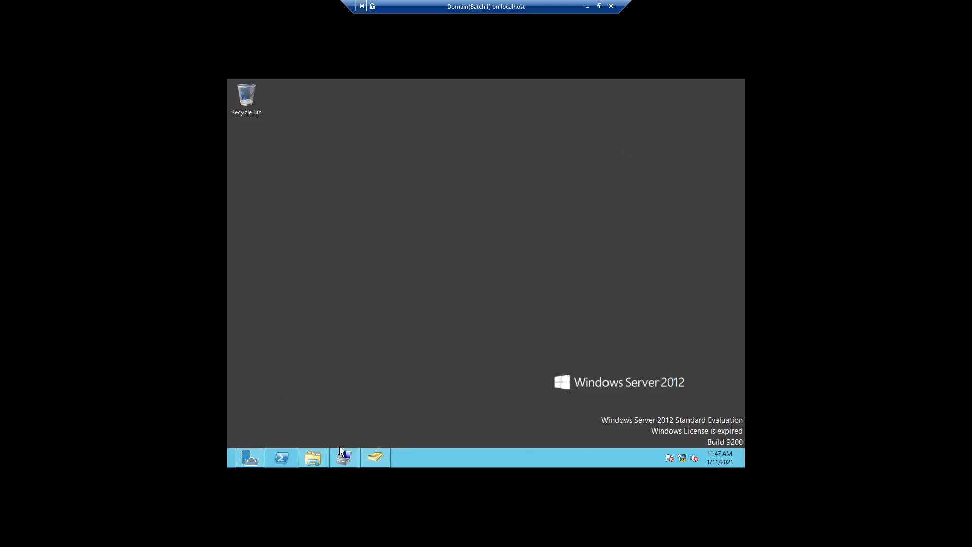
mouse_move(319, 460)
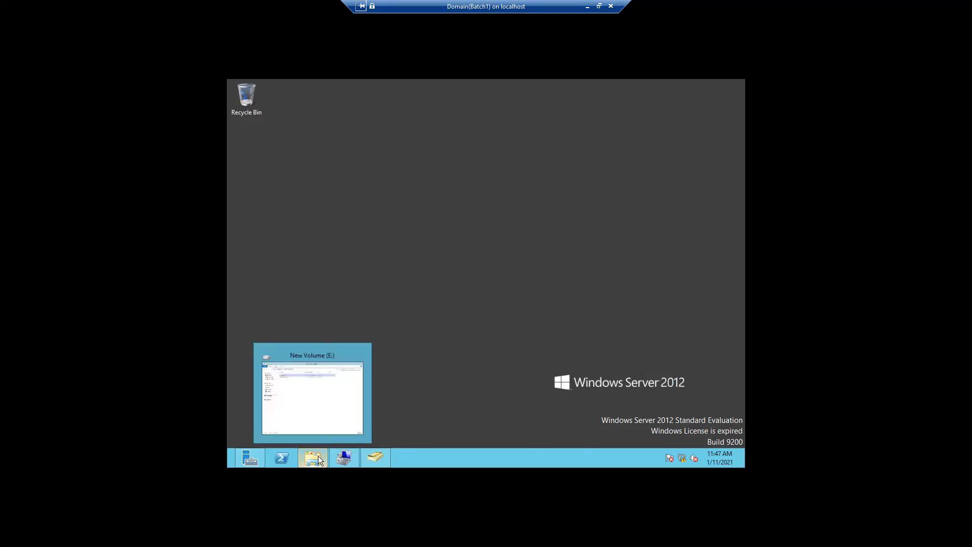
click(343, 406)
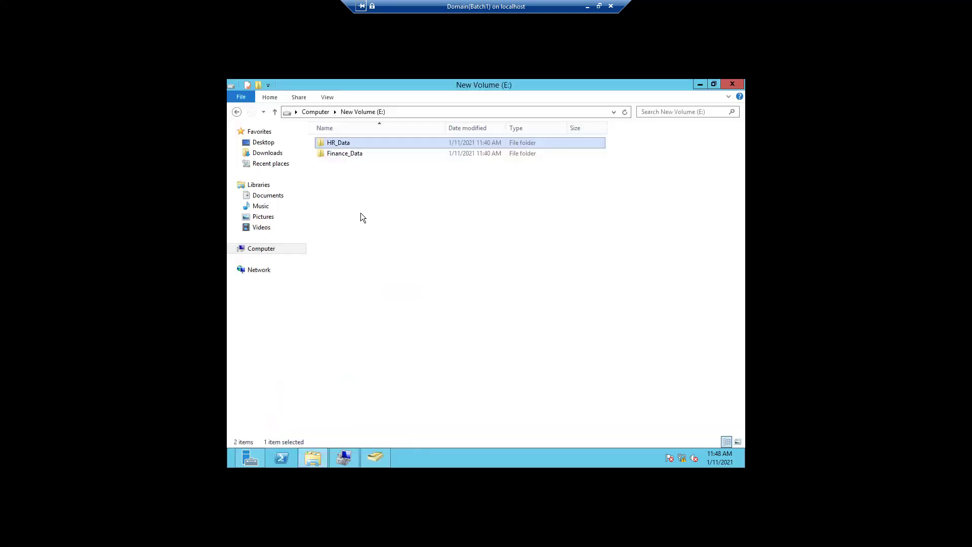
Step: Open the network file sharing settings of the HR_Data folder from its properties
right_click(346, 146)
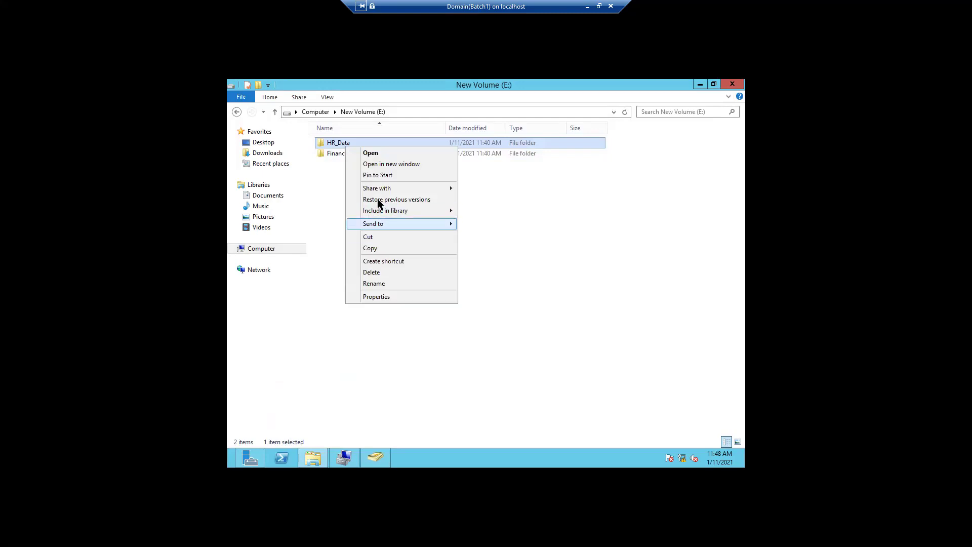
click(379, 298)
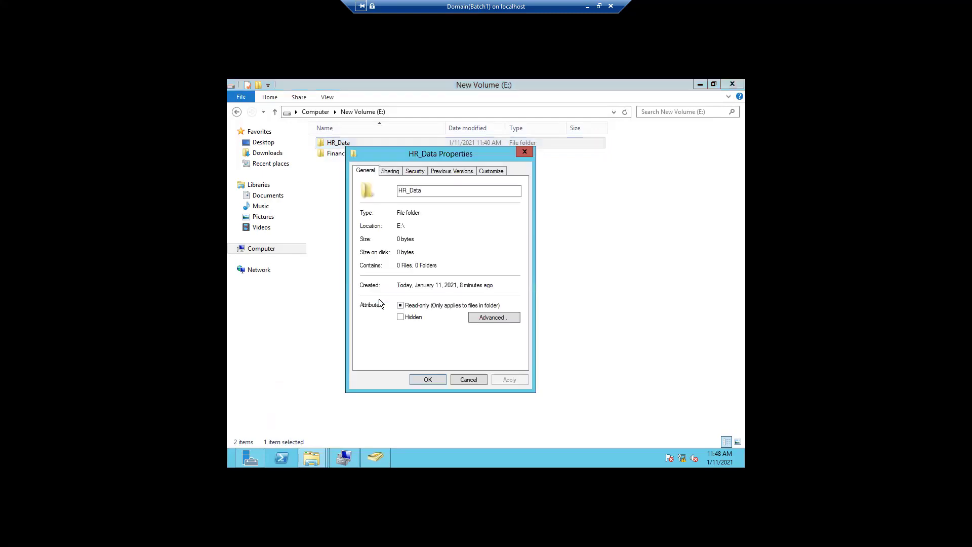
click(389, 171)
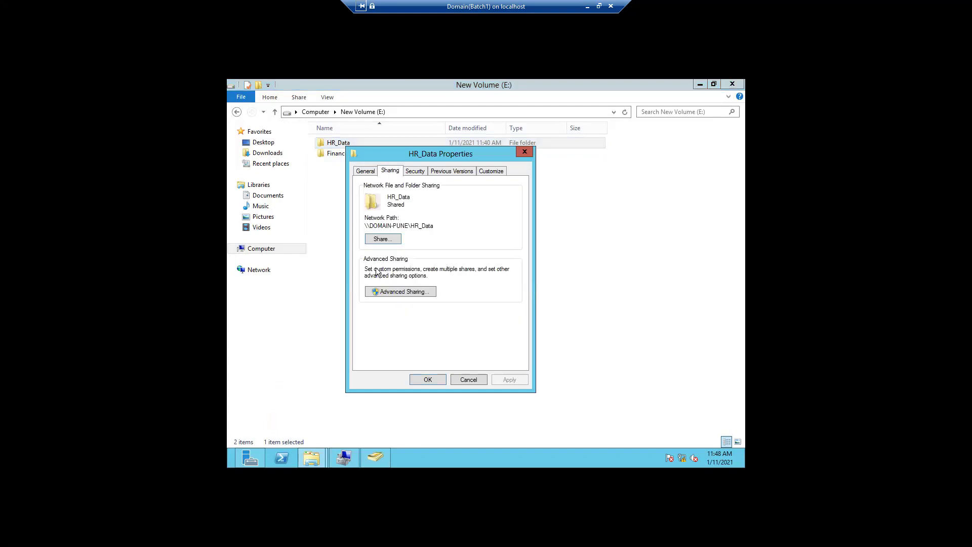
click(383, 239)
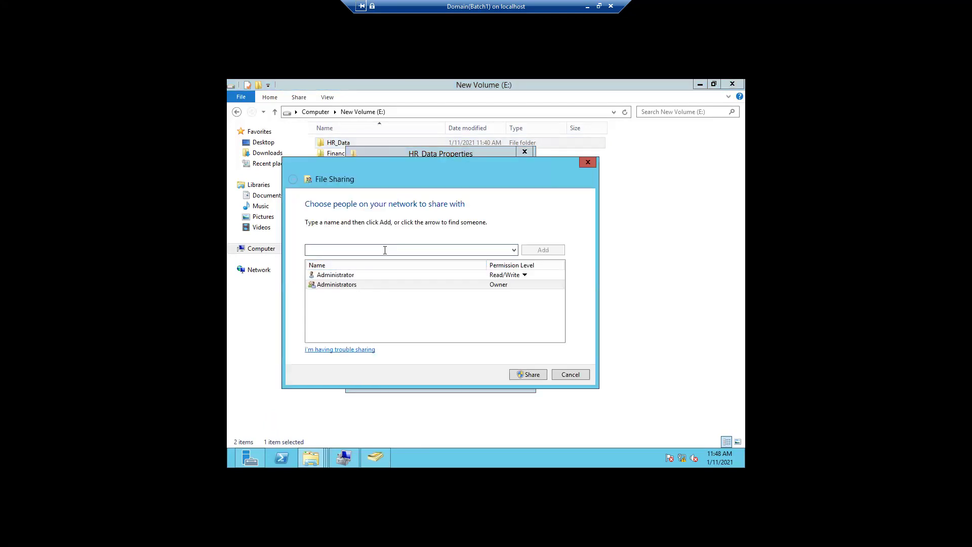
Step: Try to add hr_data directly by name to the HR_Data folder's sharing list
text(hrd)
key(BackSpace)
text(_data)
click(536, 250)
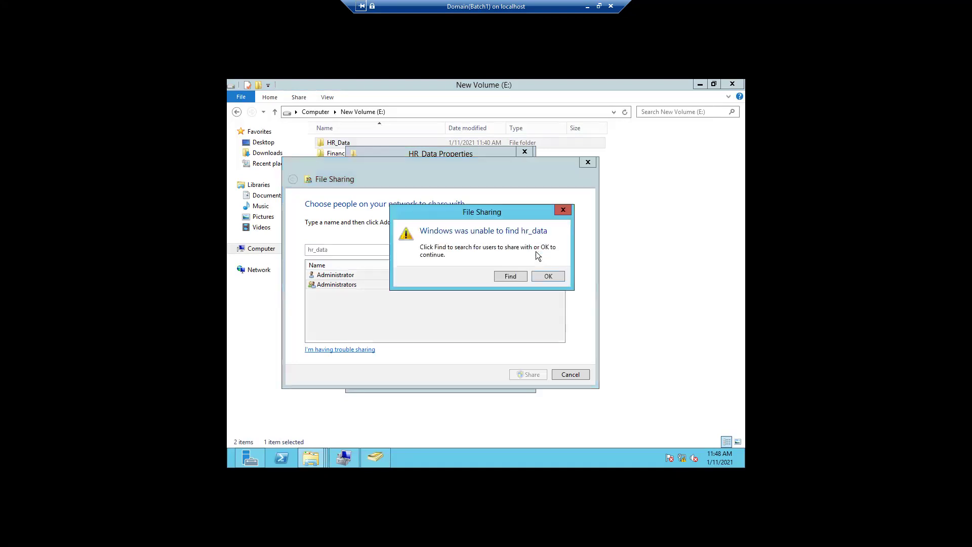
click(561, 280)
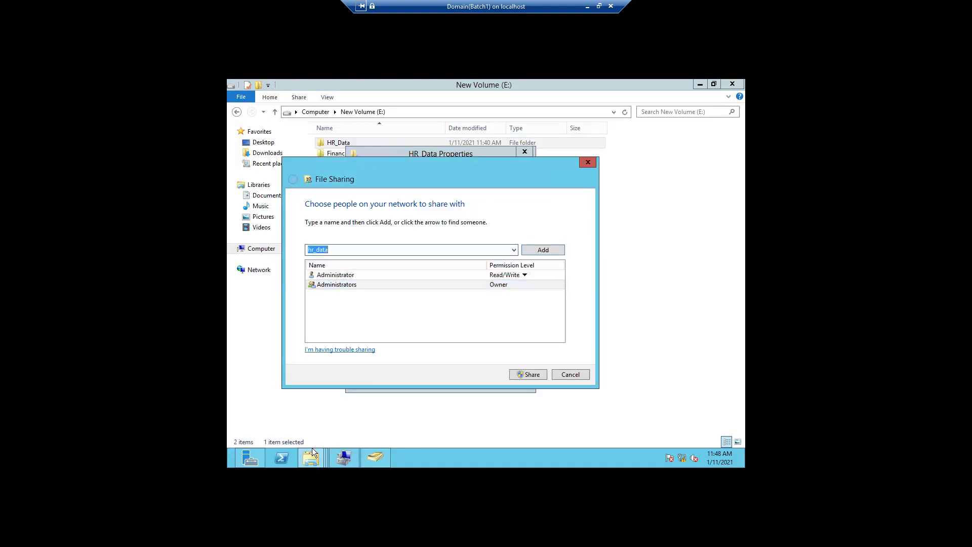
Step: Check the exact names of the HR_Data groups in Active Directory Users and Computers and return to the sharing settings
mouse_move(372, 460)
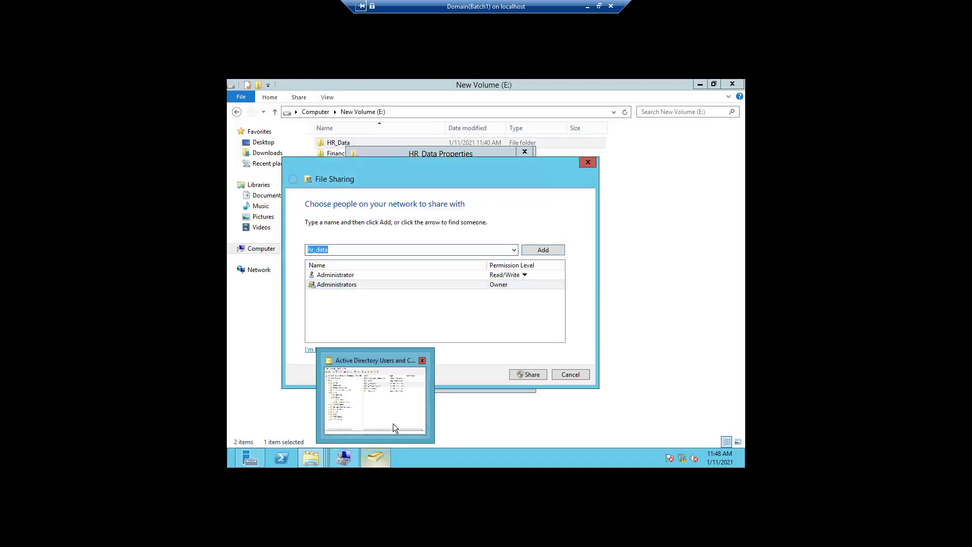
click(393, 426)
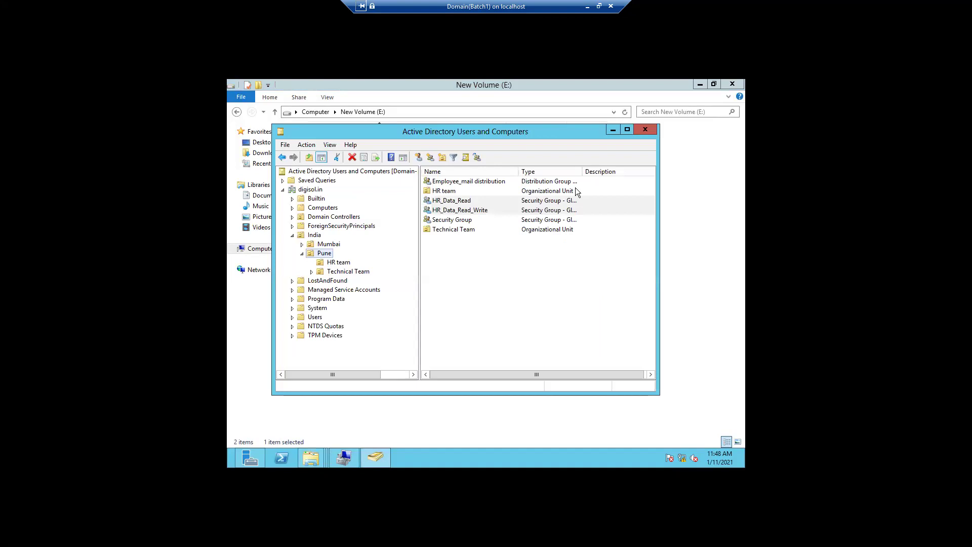
click(611, 129)
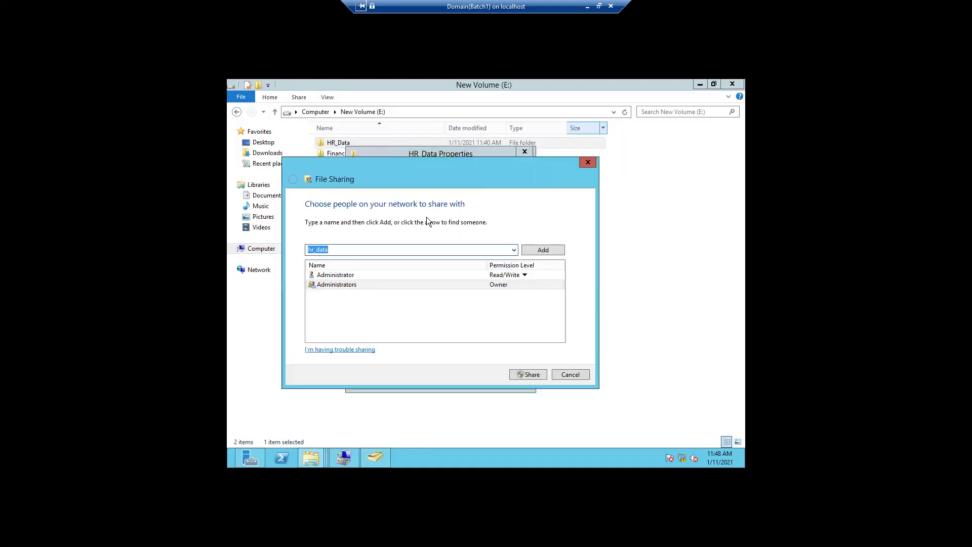
Step: Try to add hr_data_data directly by name to the HR_Data folder's sharing list
click(342, 254)
text(_)
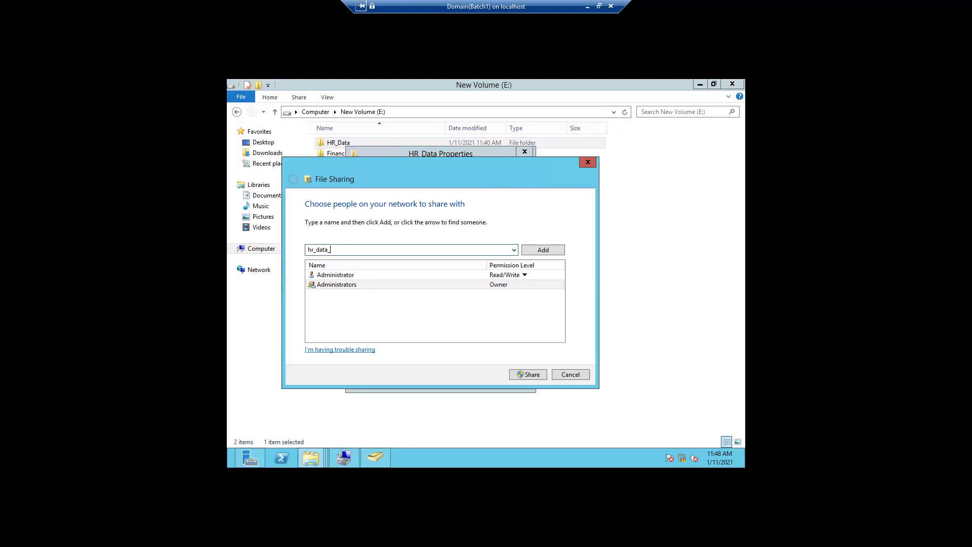
text(data)
click(538, 250)
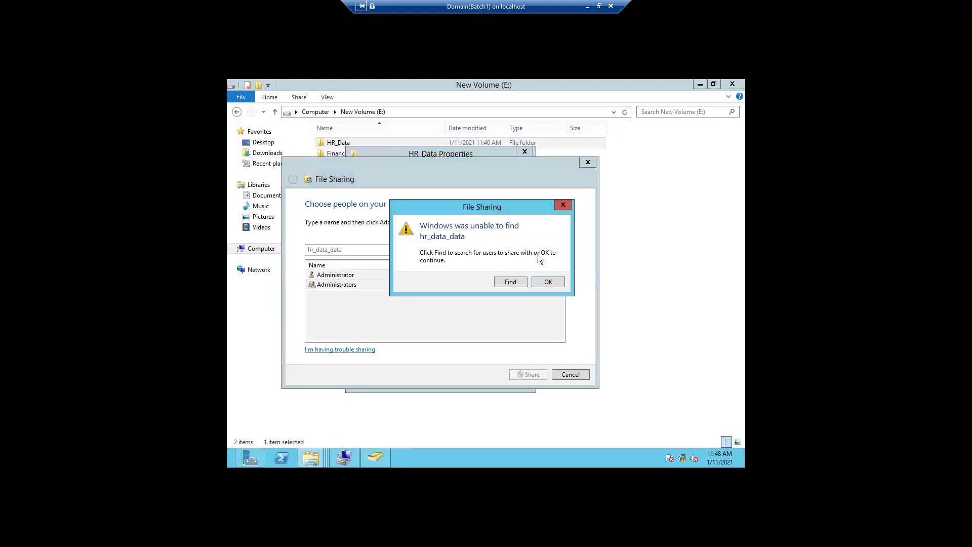
click(547, 282)
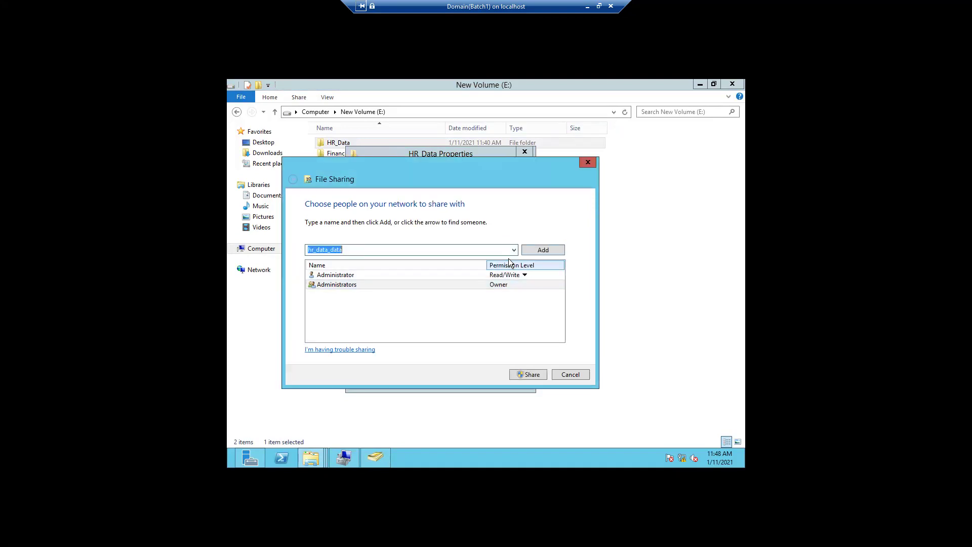
Step: Look up hr_data_read among the digisol.in users and groups and add the matching HR_Data_Read group to the sharing list
click(513, 250)
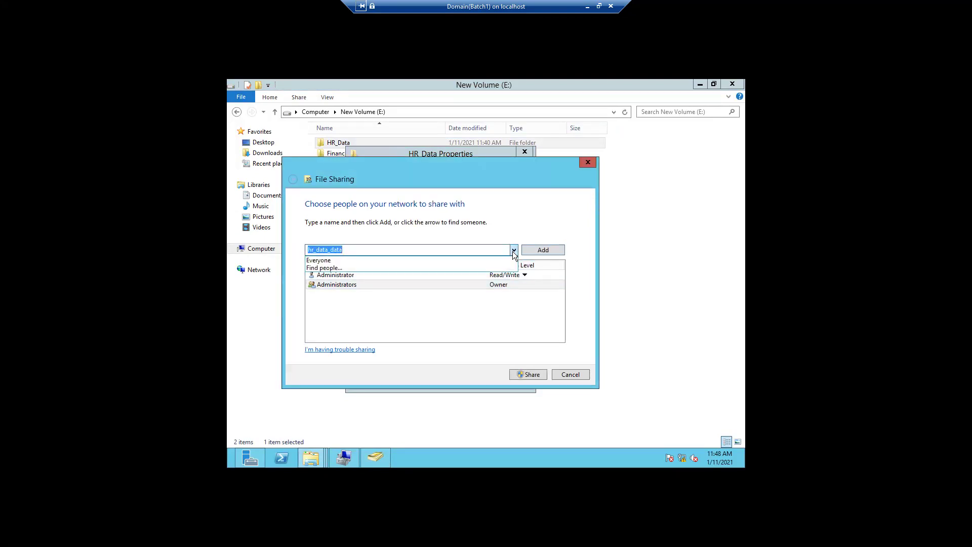
click(338, 267)
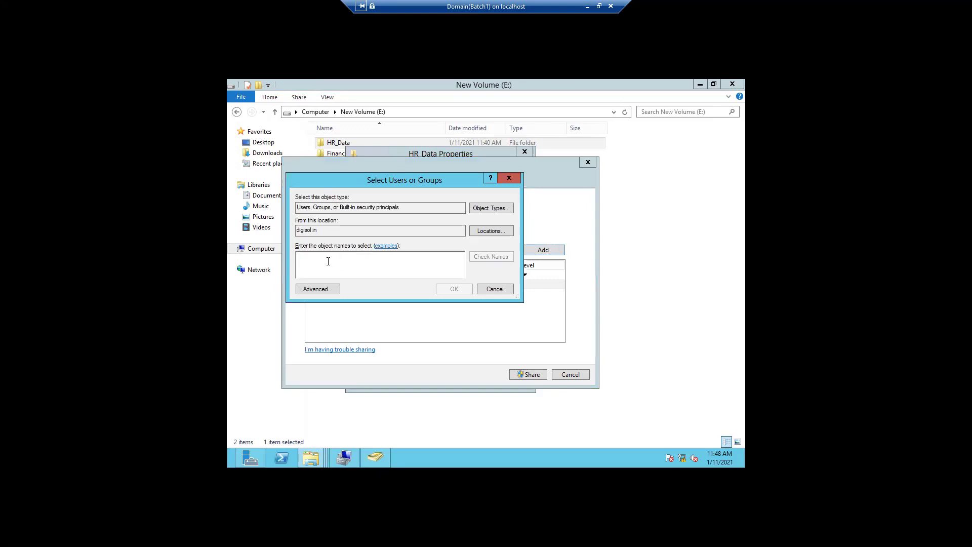
text(hr_data)
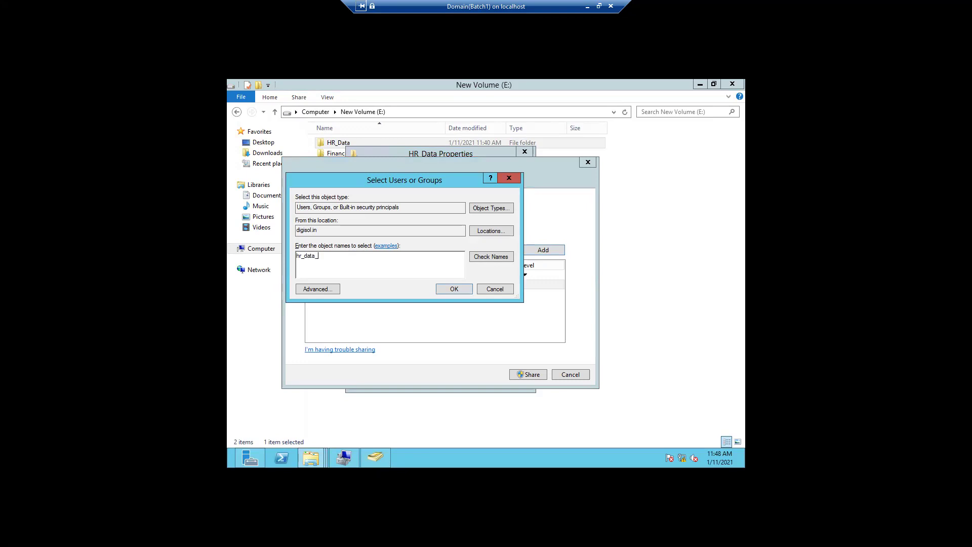
text(_read)
click(480, 257)
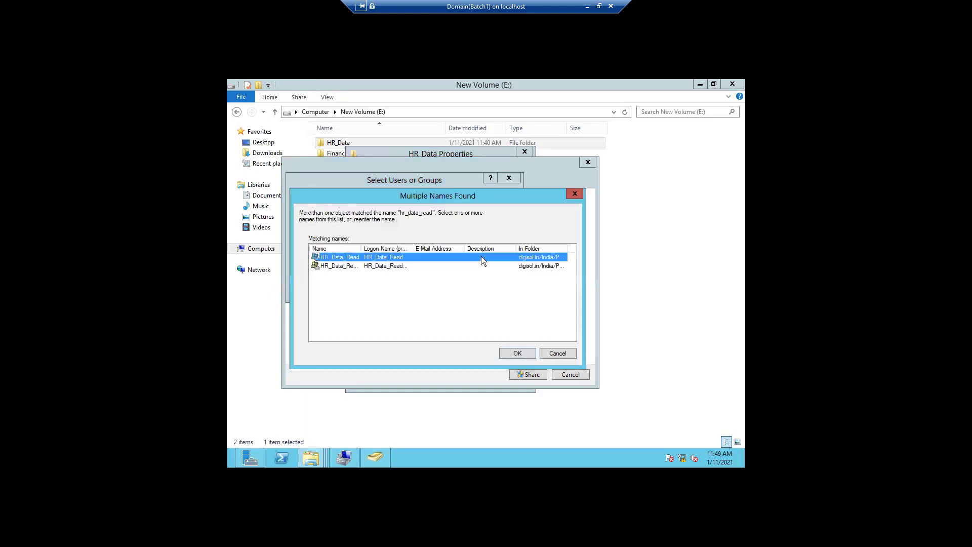
drag(361, 248, 393, 246)
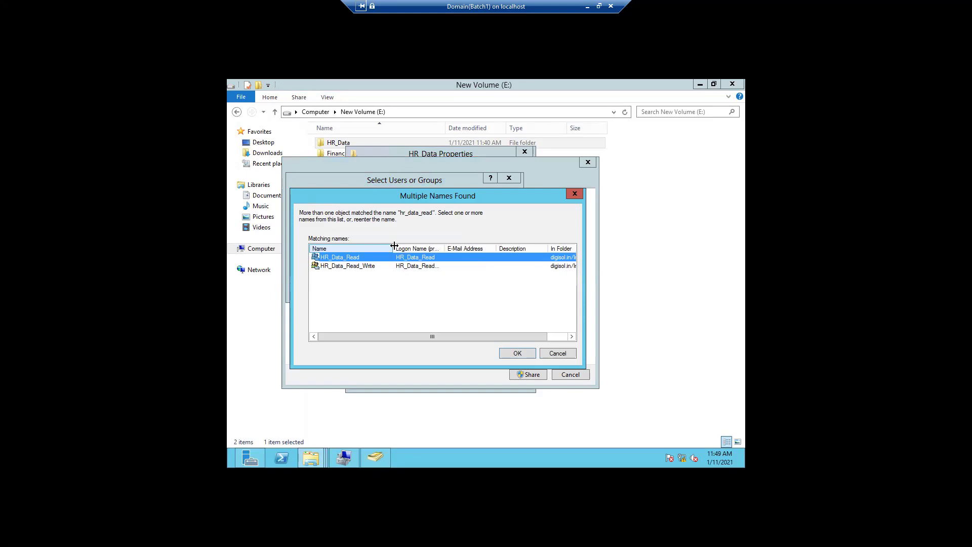
click(512, 353)
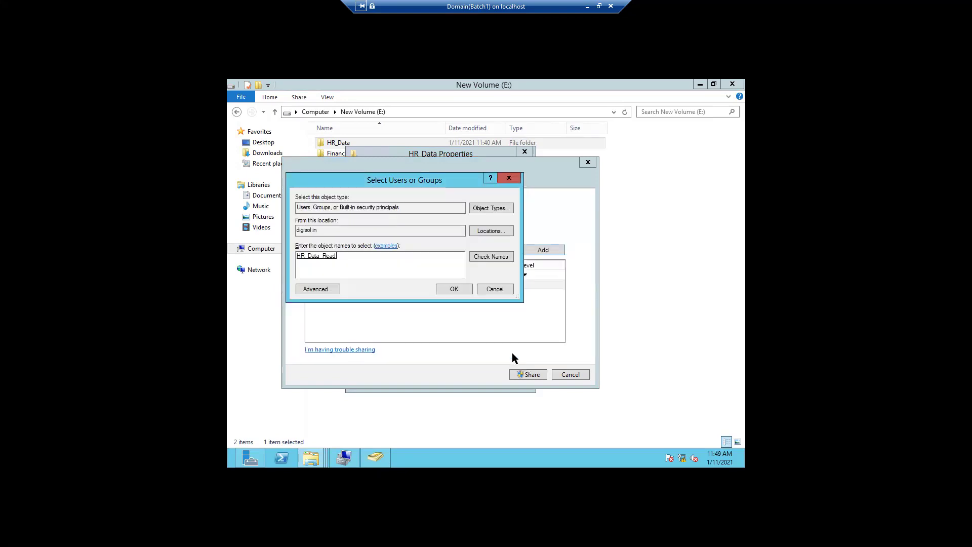
click(454, 288)
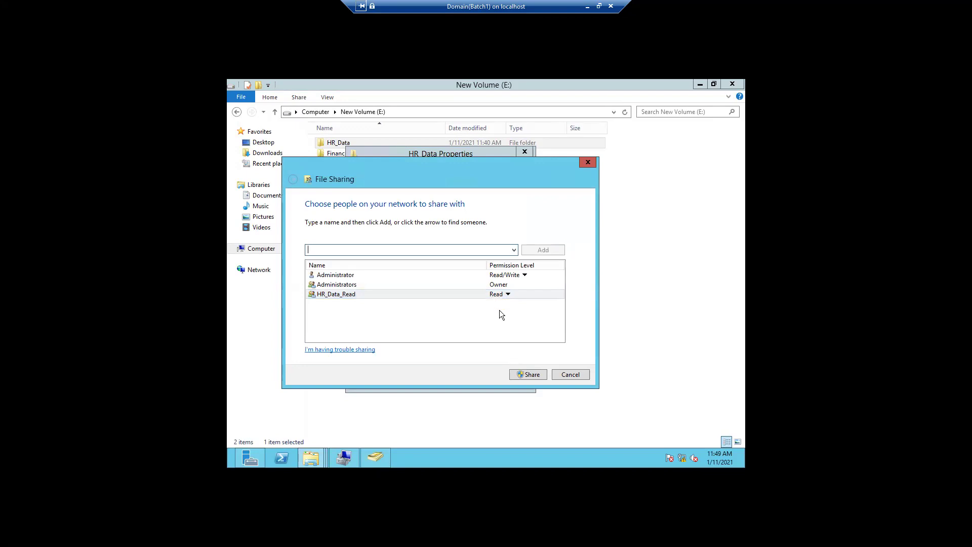
Step: Look up hr_data_re among the digisol.in users and groups and add the HR_Data_Read_Write group to the HR_Data sharing list
click(514, 251)
click(347, 267)
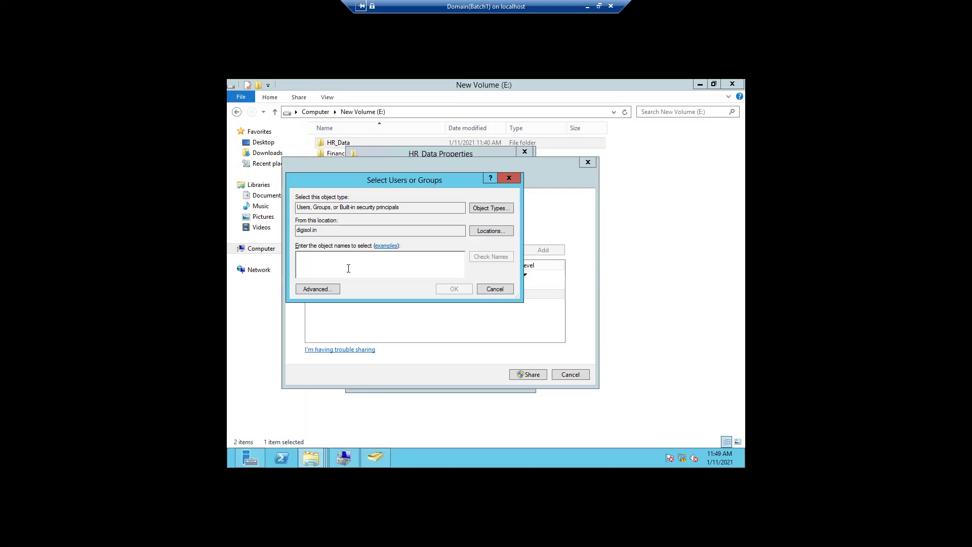
text(hr)
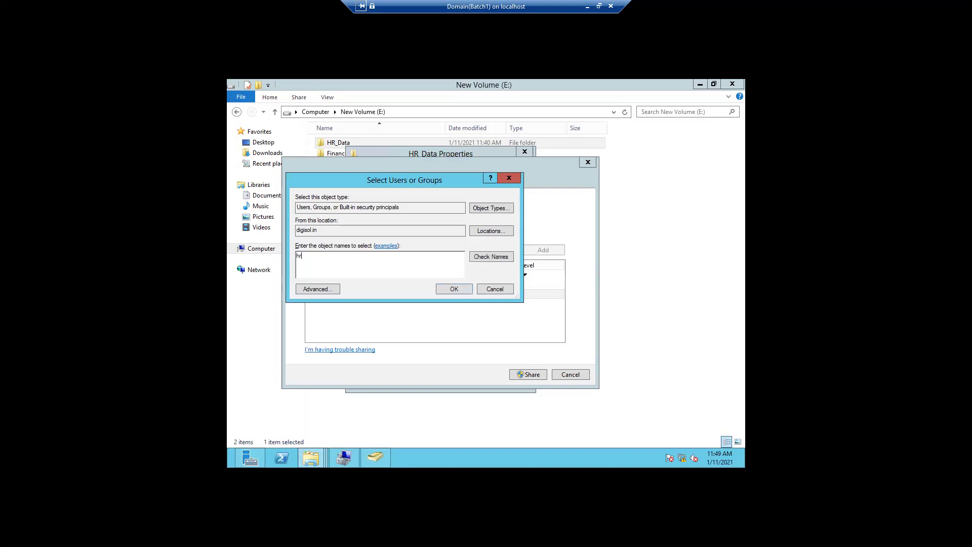
text(_data_re)
click(473, 258)
click(348, 267)
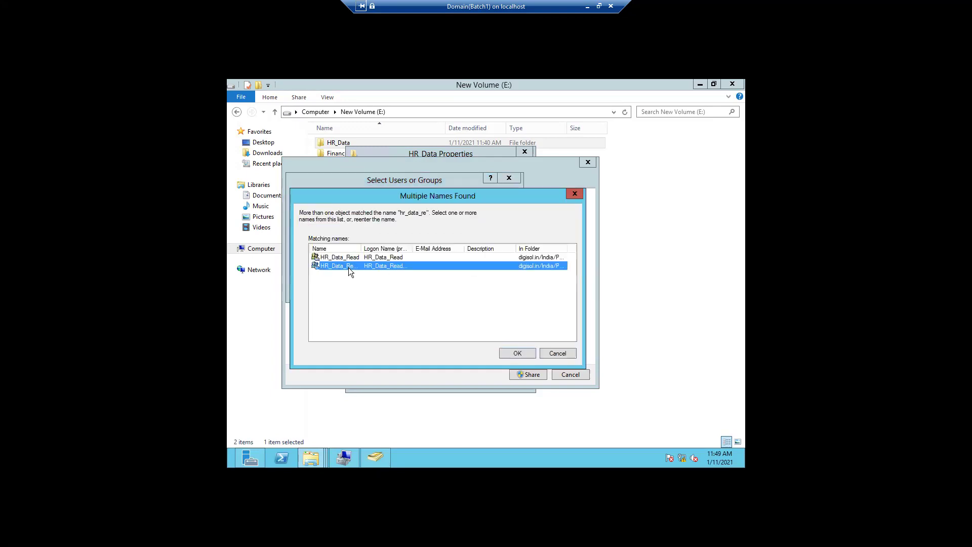
click(510, 358)
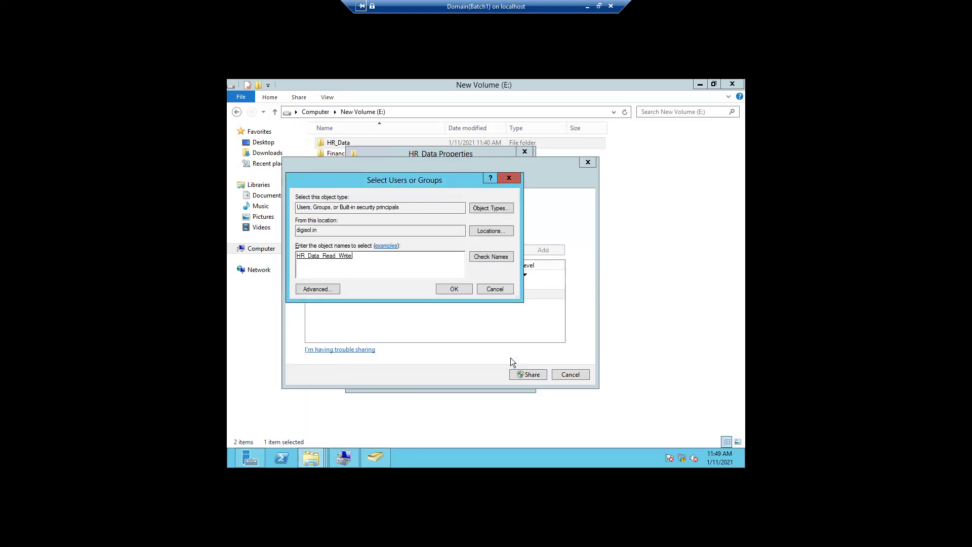
click(453, 288)
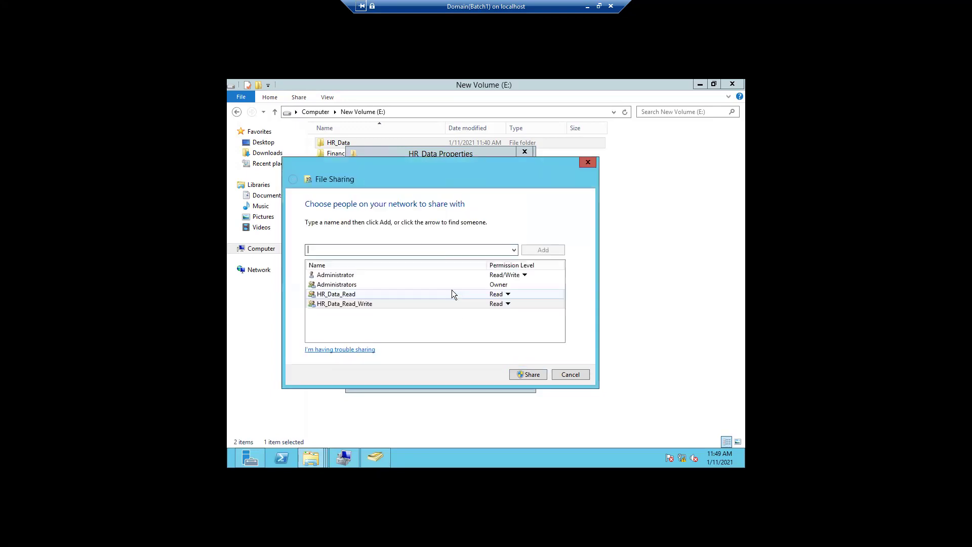
Step: Give HR_Data_Read_Write the Read/Write permission level and share the HR_Data folder
click(508, 302)
click(534, 315)
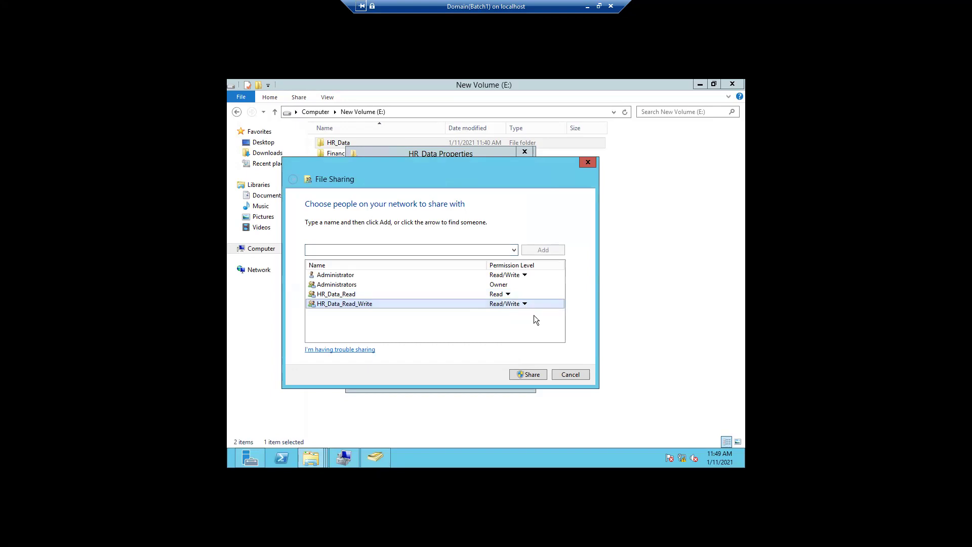
click(532, 378)
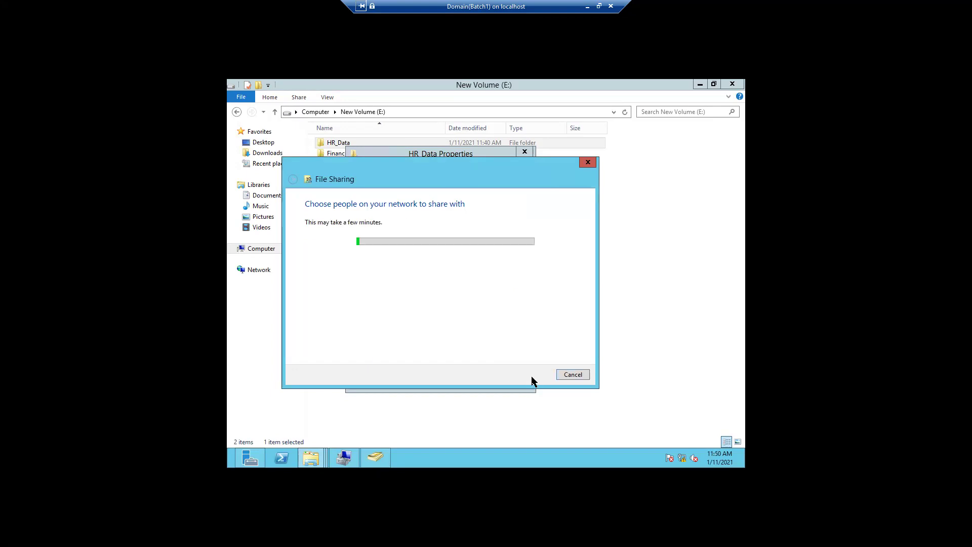
click(573, 374)
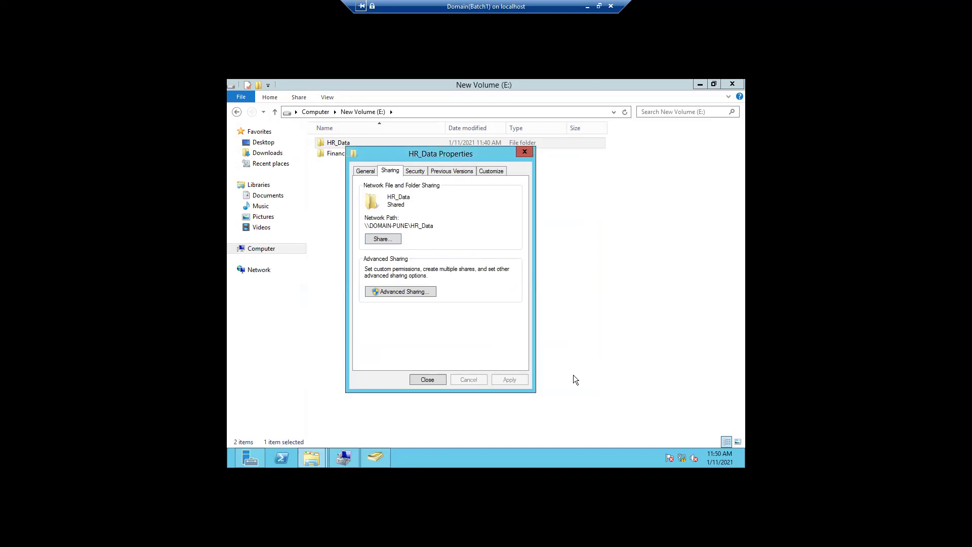
Step: Review the security permissions of HR_Data_Read_Write and HR_Data_Read on the HR_Data folder, and close its properties
click(414, 171)
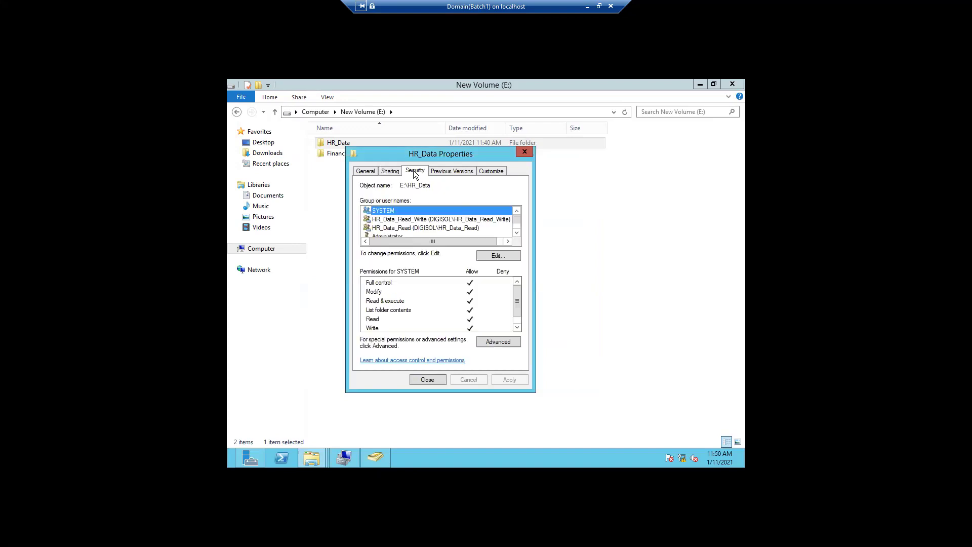
click(394, 220)
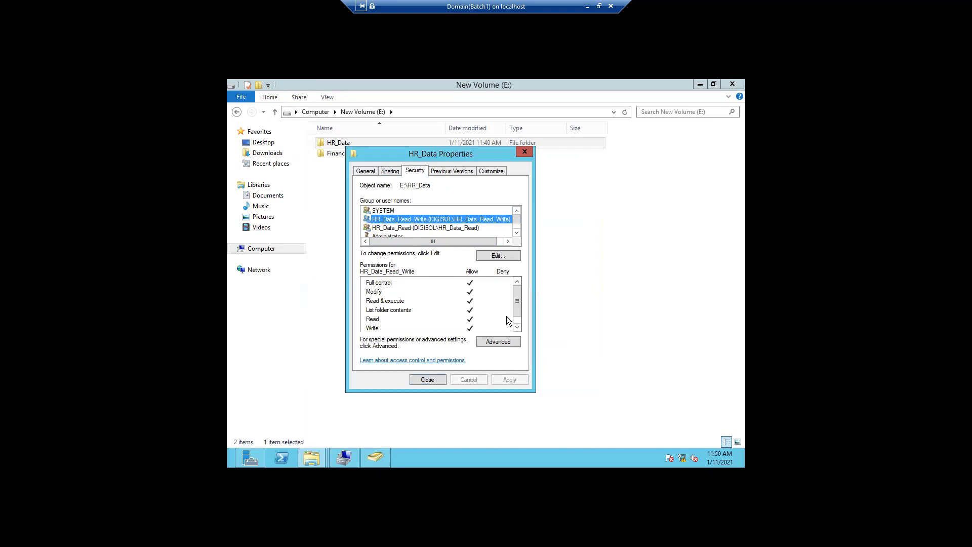
click(516, 325)
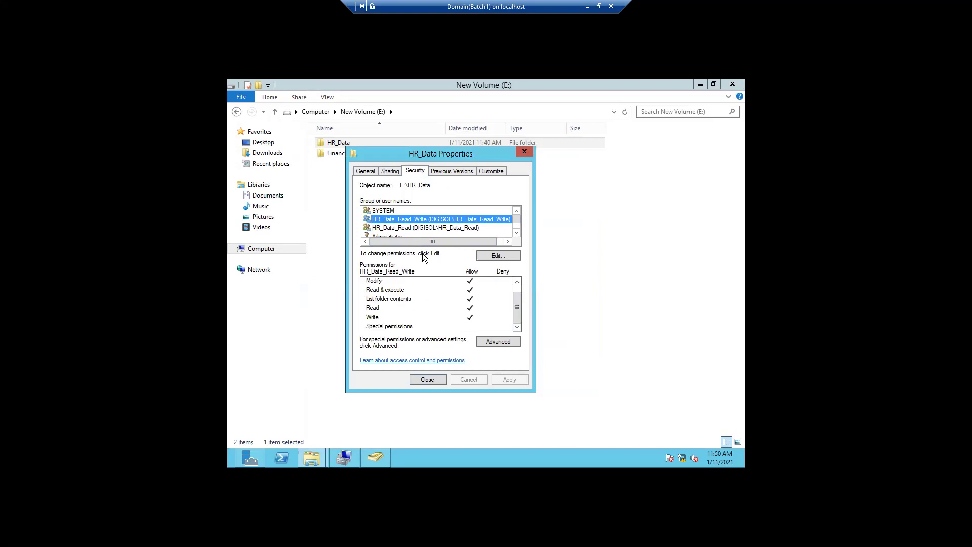
click(393, 228)
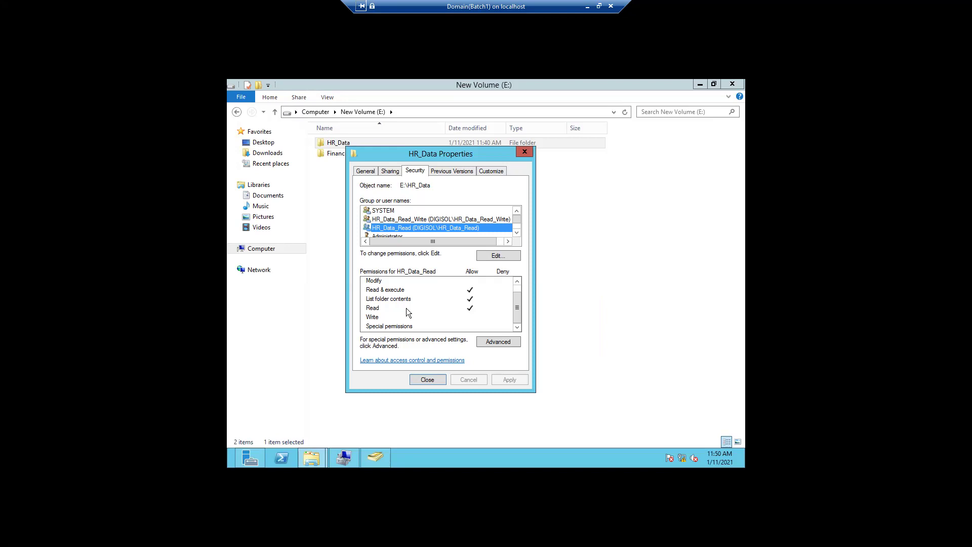
click(419, 381)
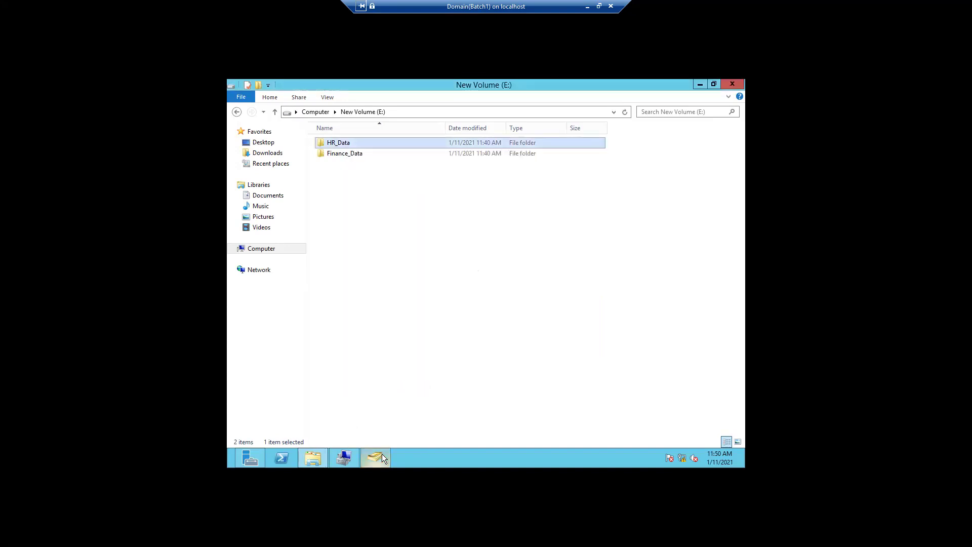
Step: Minimize the New Volume (E:) window, switch to Active Directory Users and Computers and maximize it
mouse_move(381, 453)
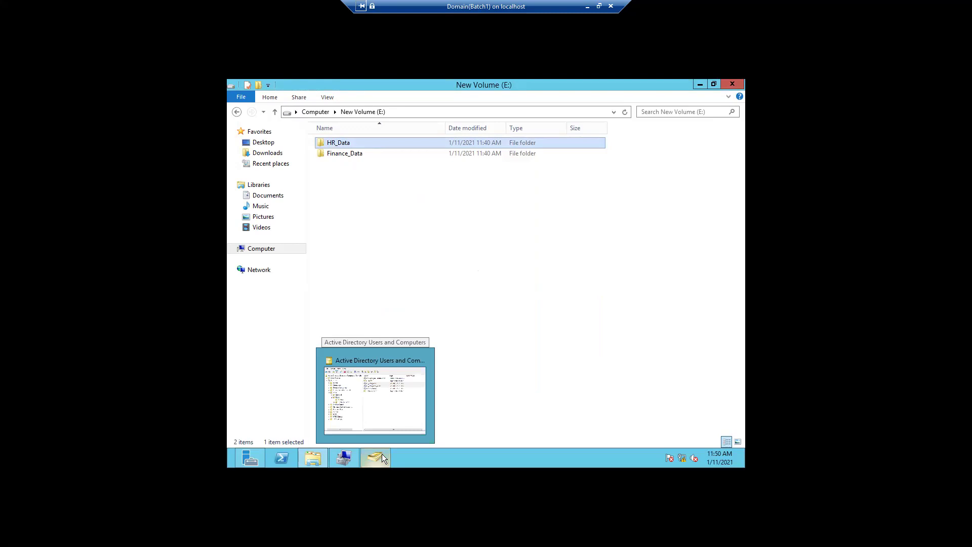
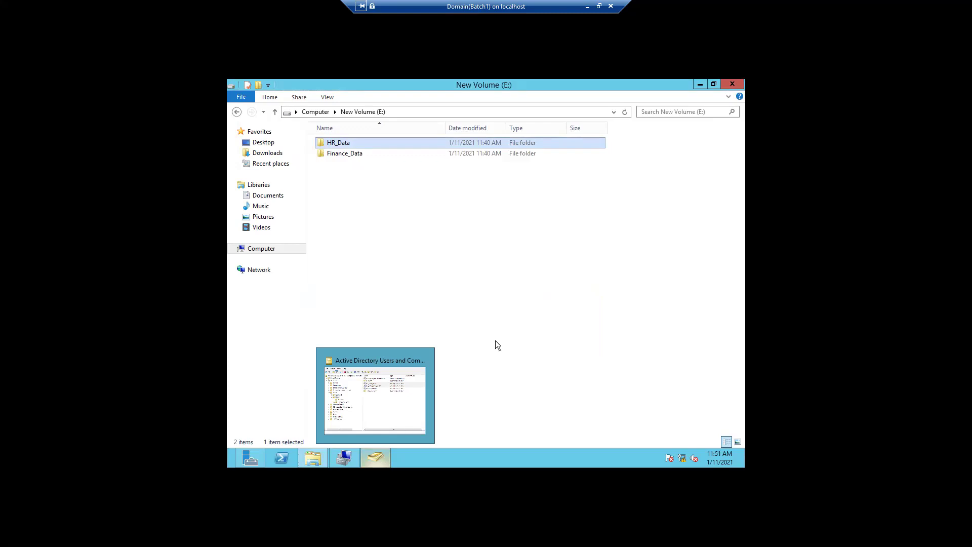
click(699, 85)
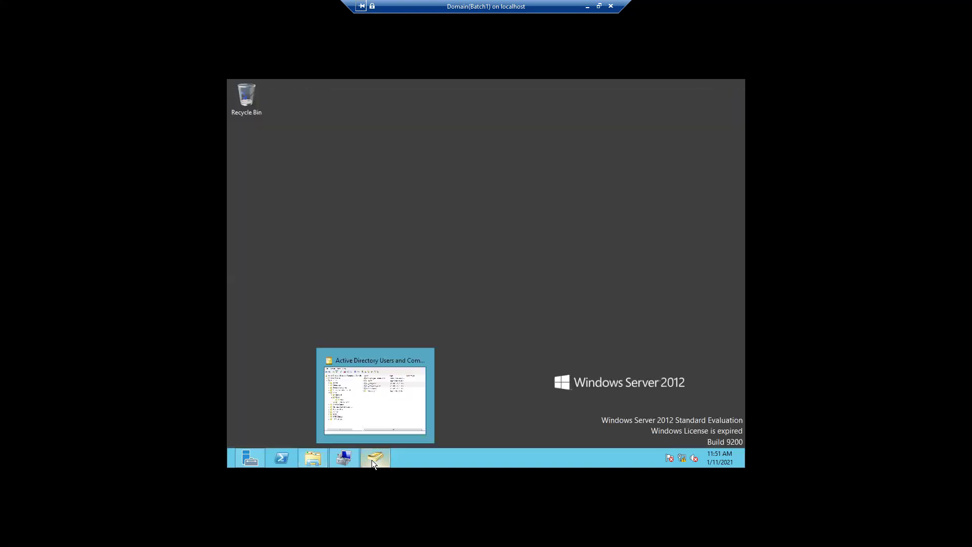
click(384, 396)
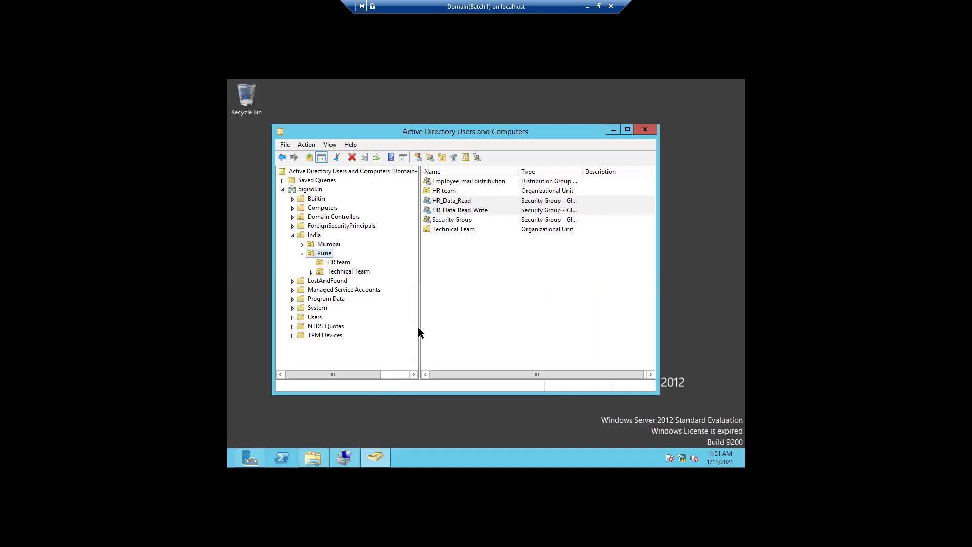
click(627, 131)
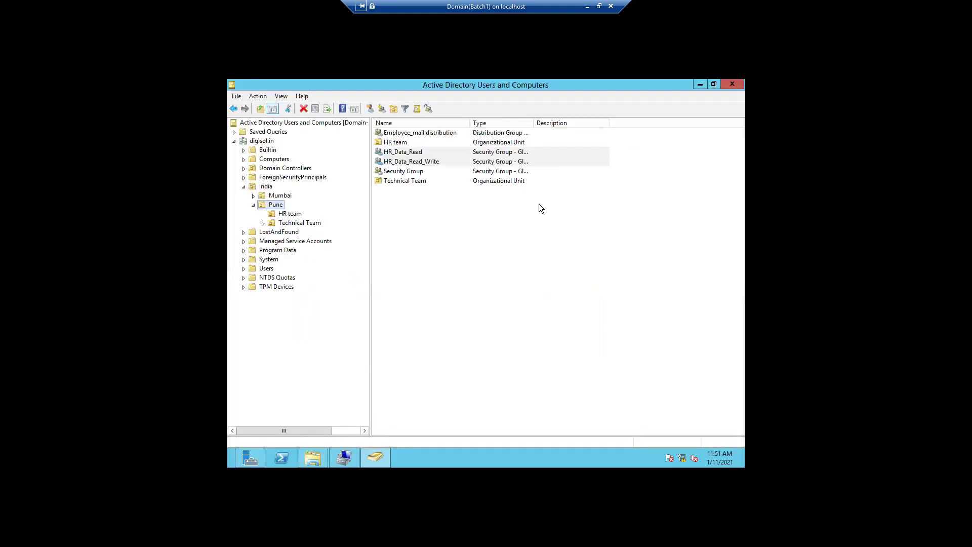
Step: Try to add a user by first name to the members of the HR_Data_Read group
click(407, 153)
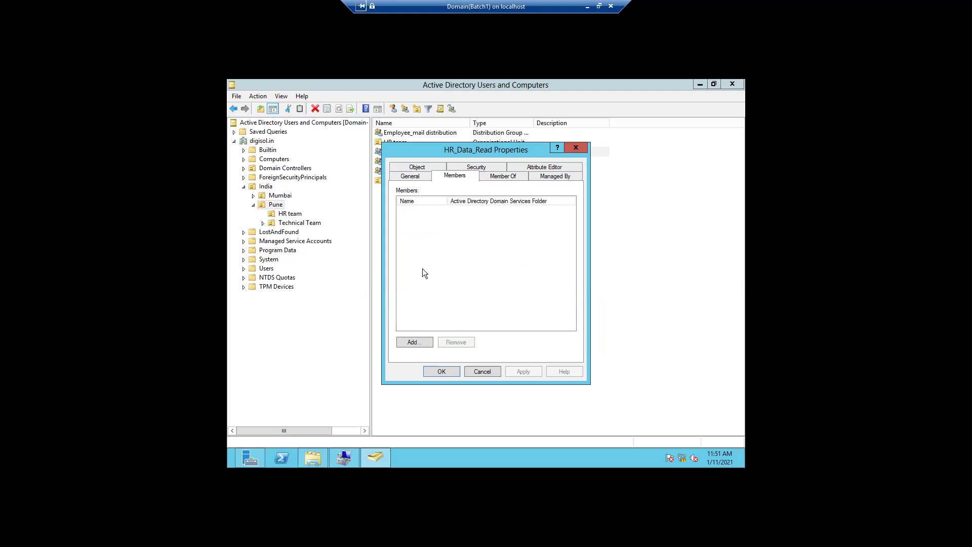
click(407, 342)
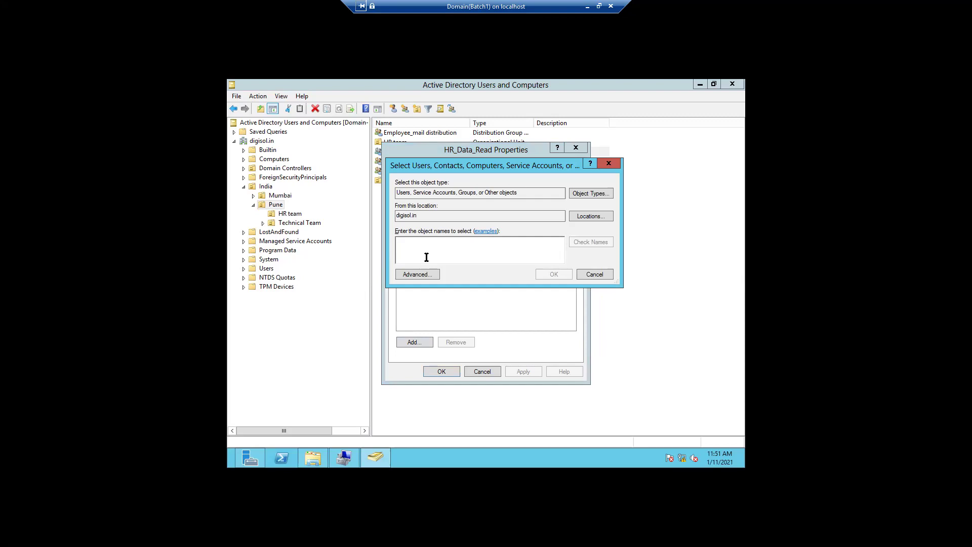
text(tanveer)
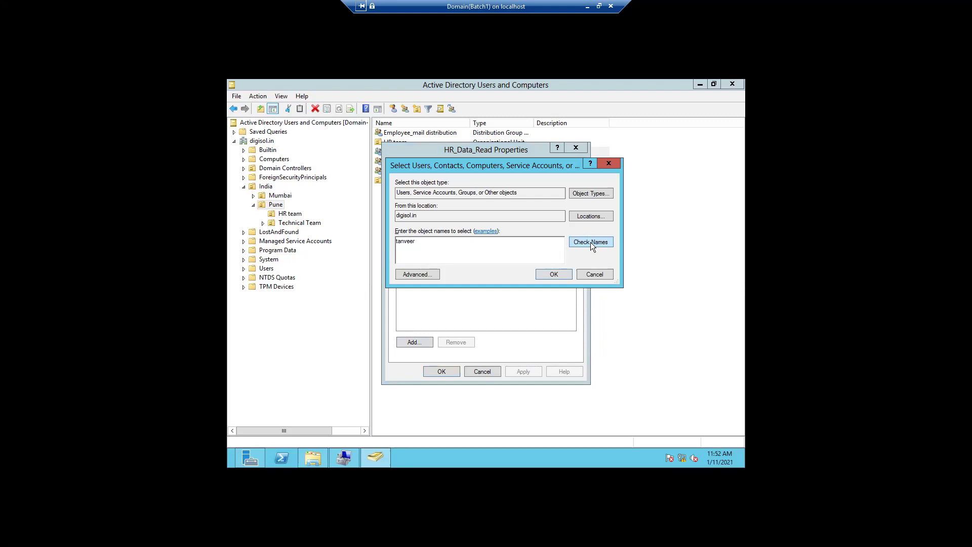
click(590, 243)
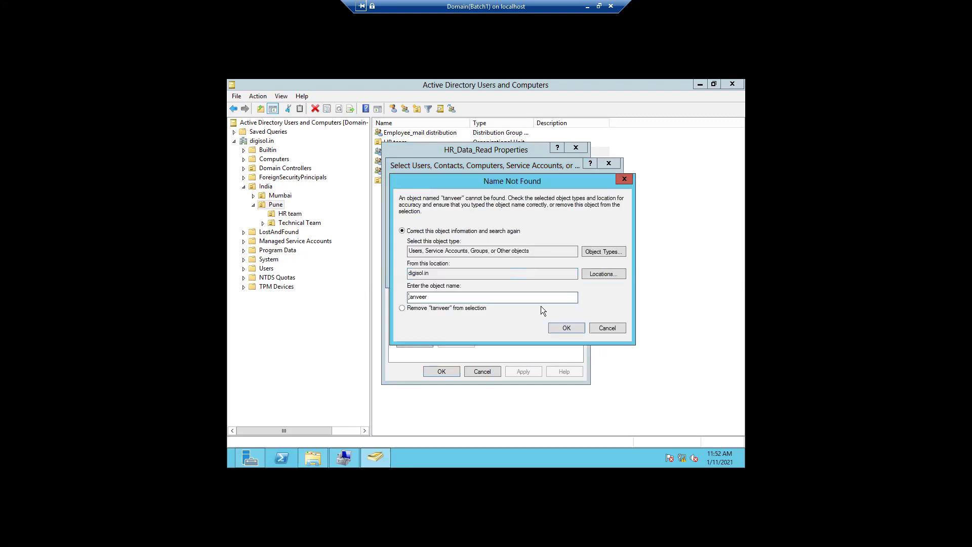
click(602, 327)
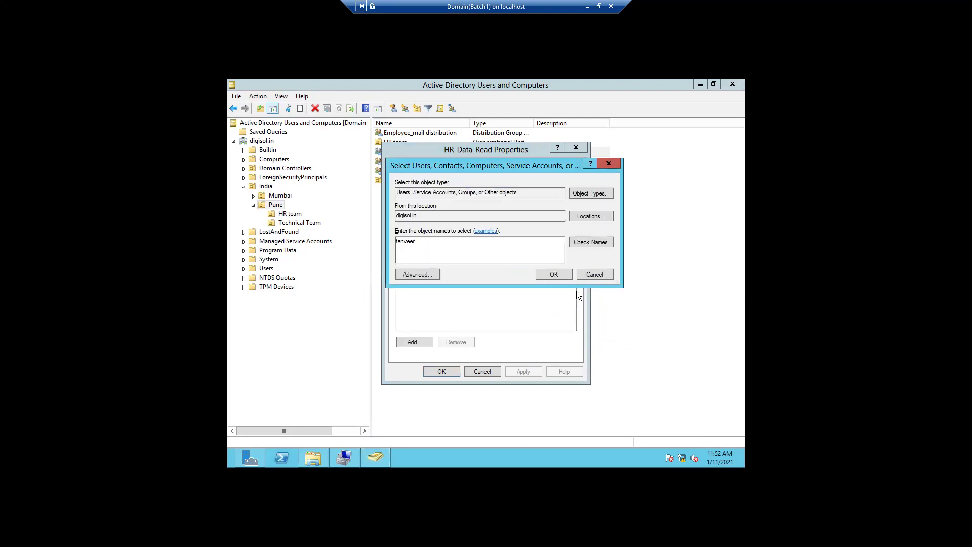
click(591, 275)
click(490, 371)
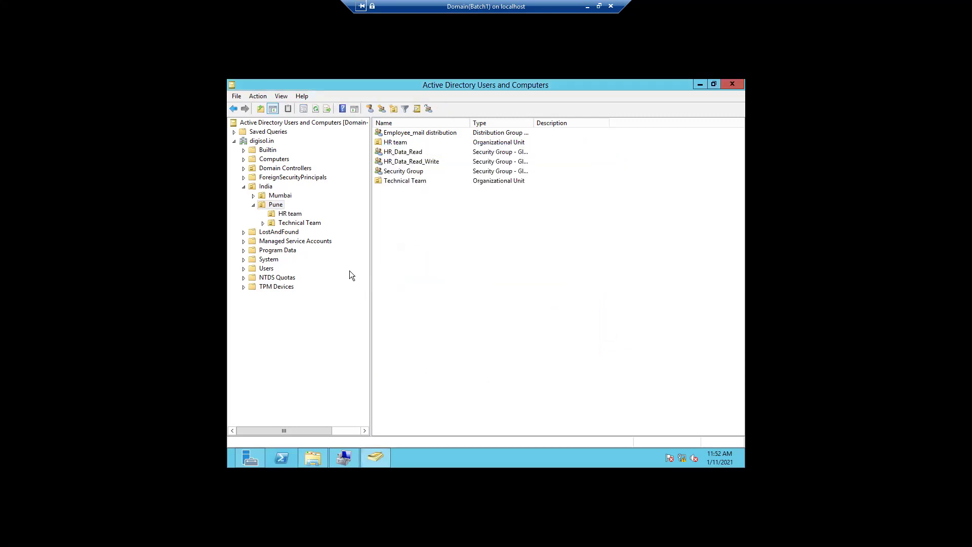
Step: Check the spelling of the user's name in the Technical Team organizational unit under Pune
click(297, 223)
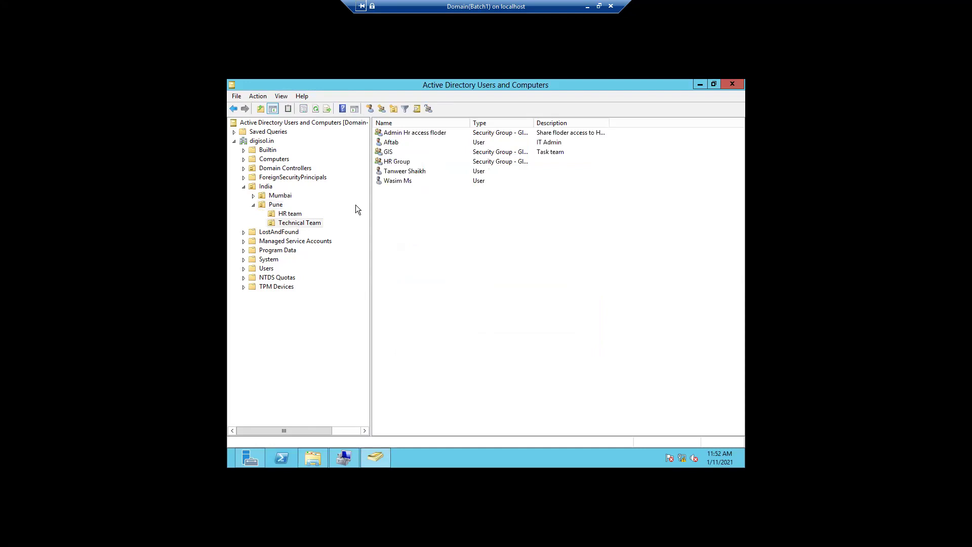
click(405, 175)
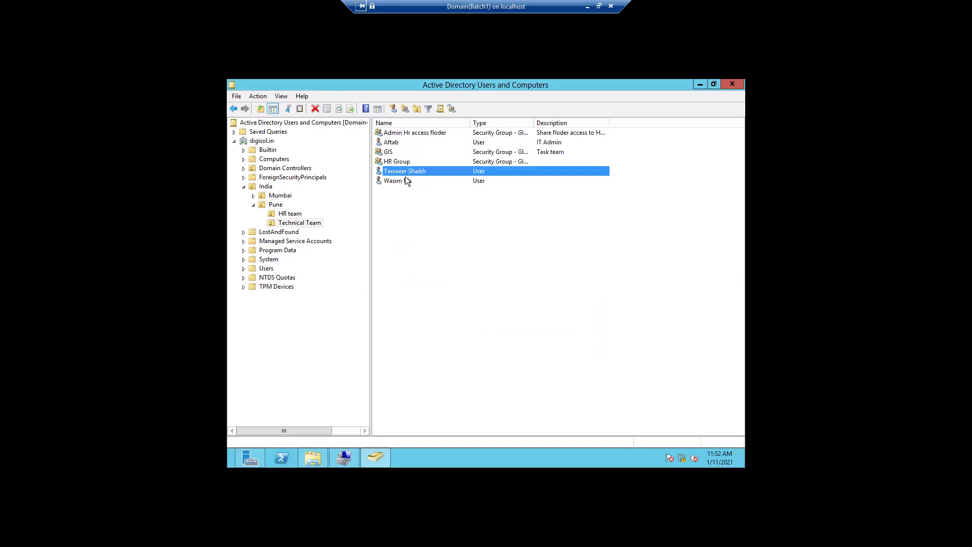
click(399, 181)
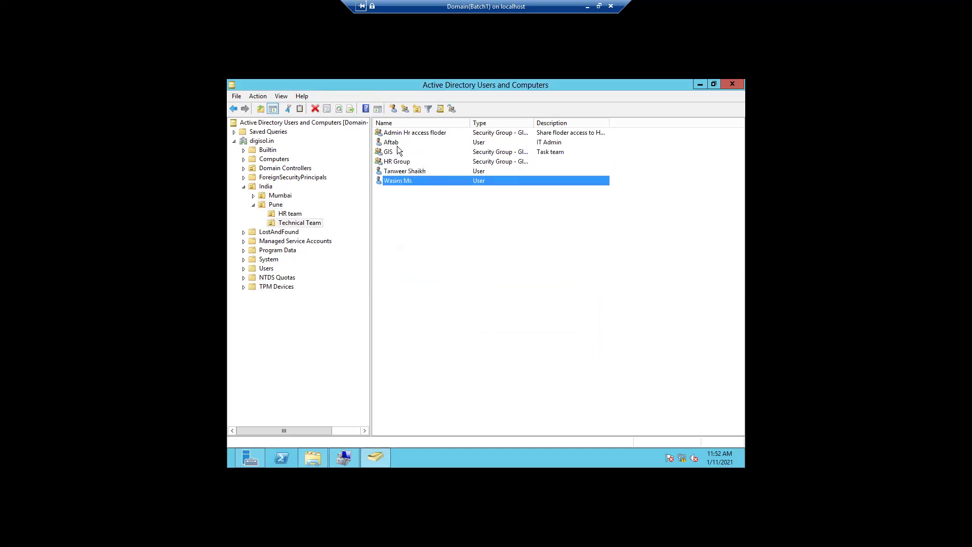
click(397, 146)
click(394, 173)
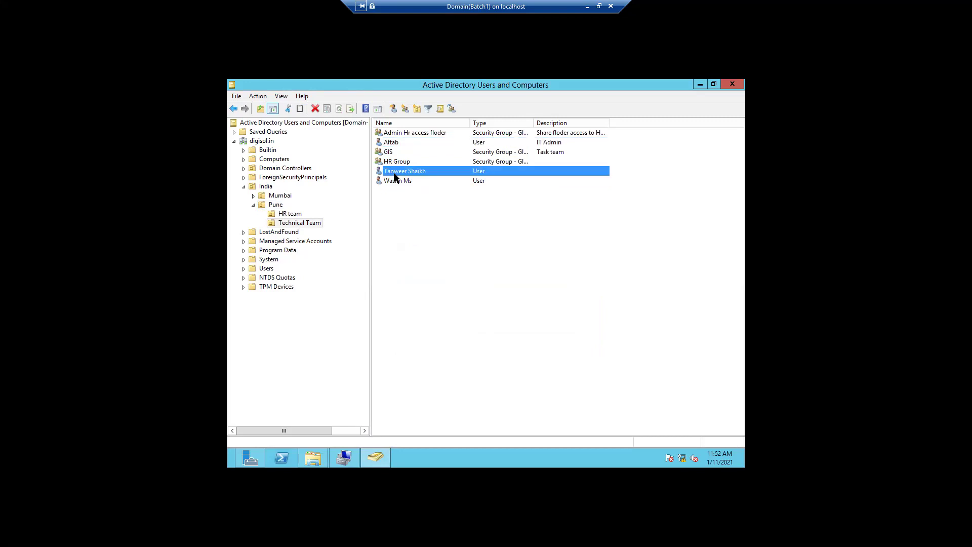
Step: Add the Technical Team user, with the first name spelled as in the directory, to the HR_Data_Read group in Pune
click(281, 206)
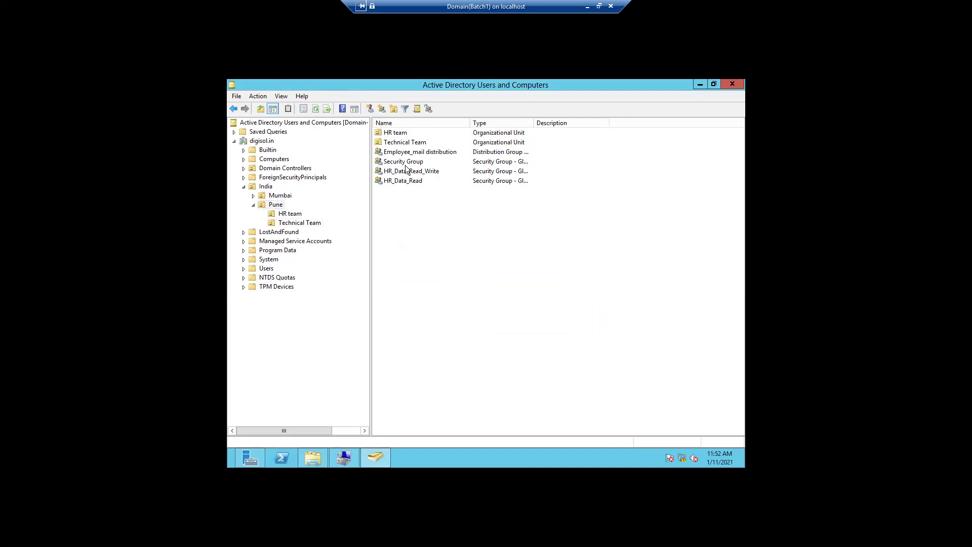
double_click(411, 181)
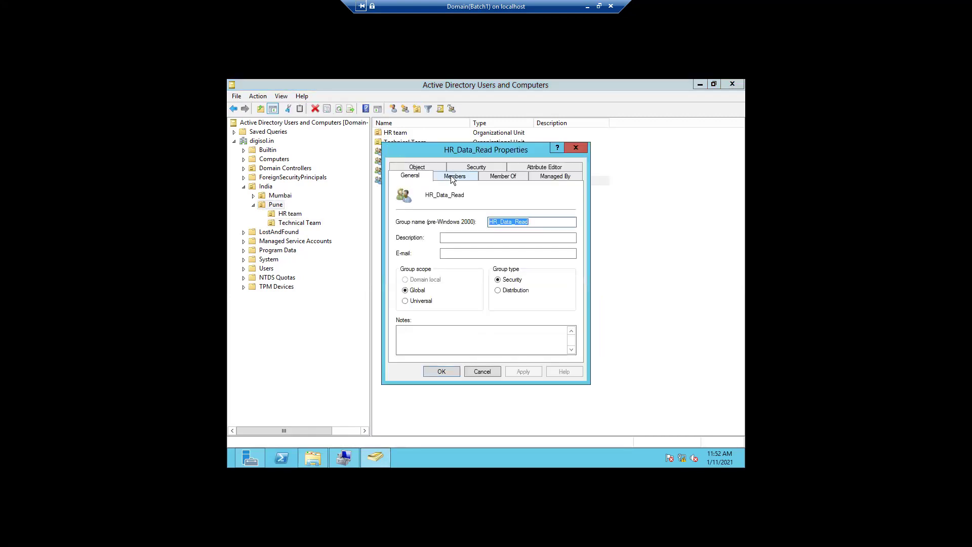
click(450, 176)
click(413, 341)
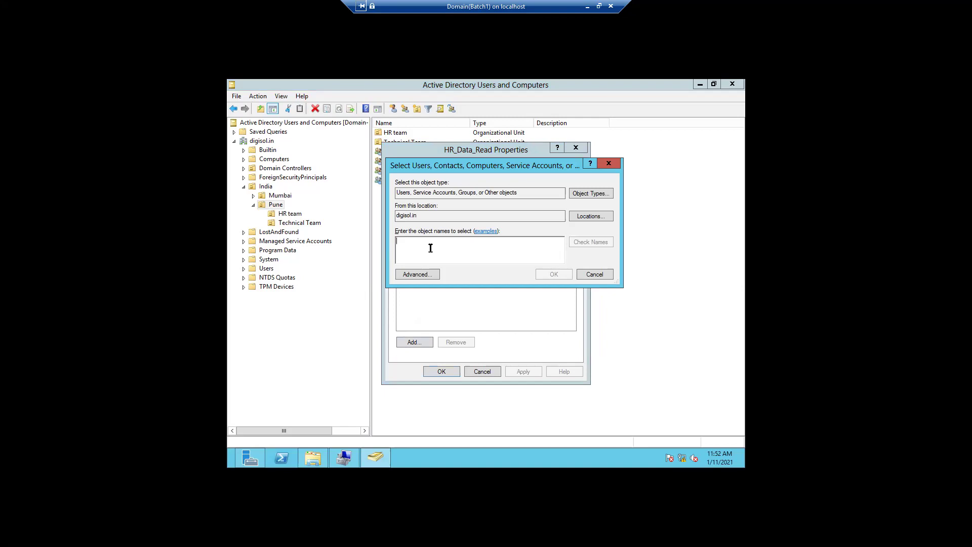
text(tanweer)
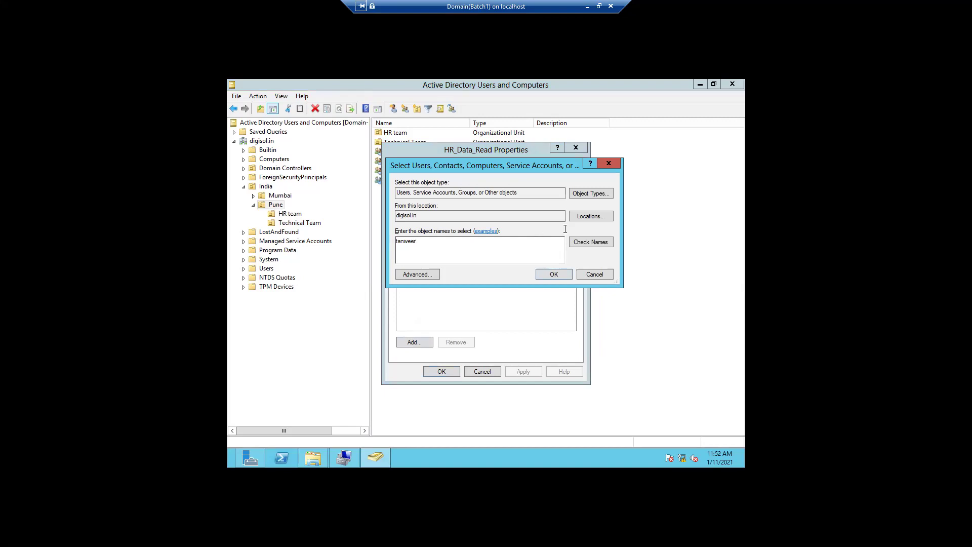
click(590, 242)
click(553, 274)
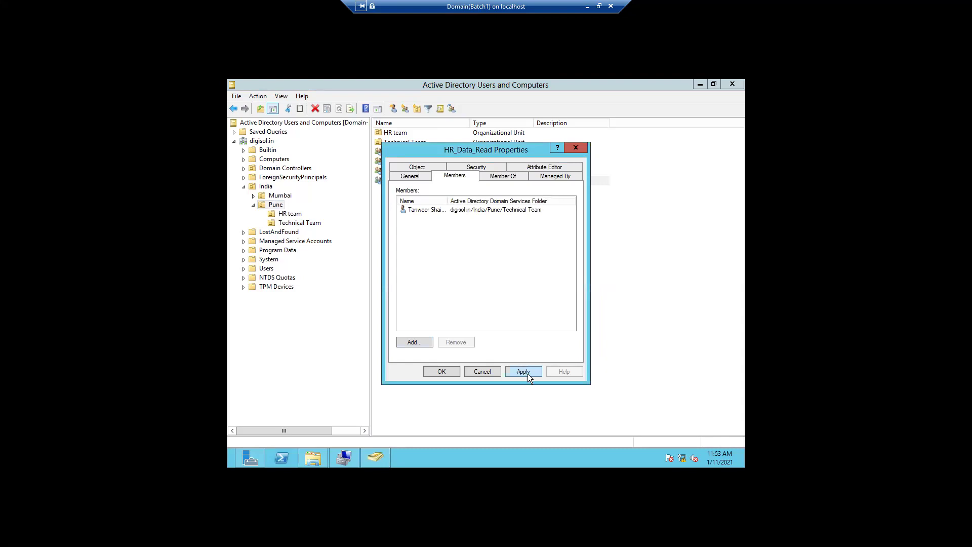
click(446, 371)
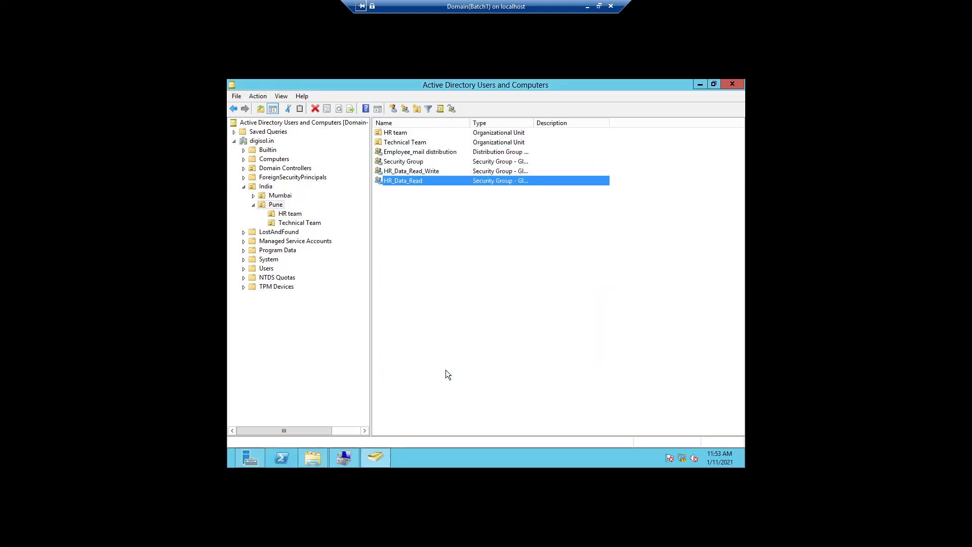
Step: Add the same Technical Team user, by first name, as a member of the HR_Data_Read_Write group in Pune
double_click(412, 171)
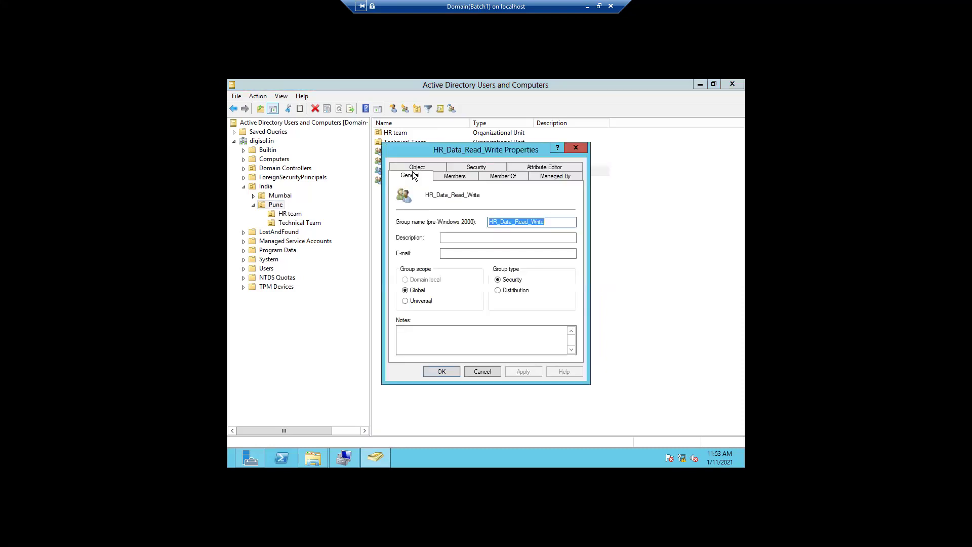
click(446, 177)
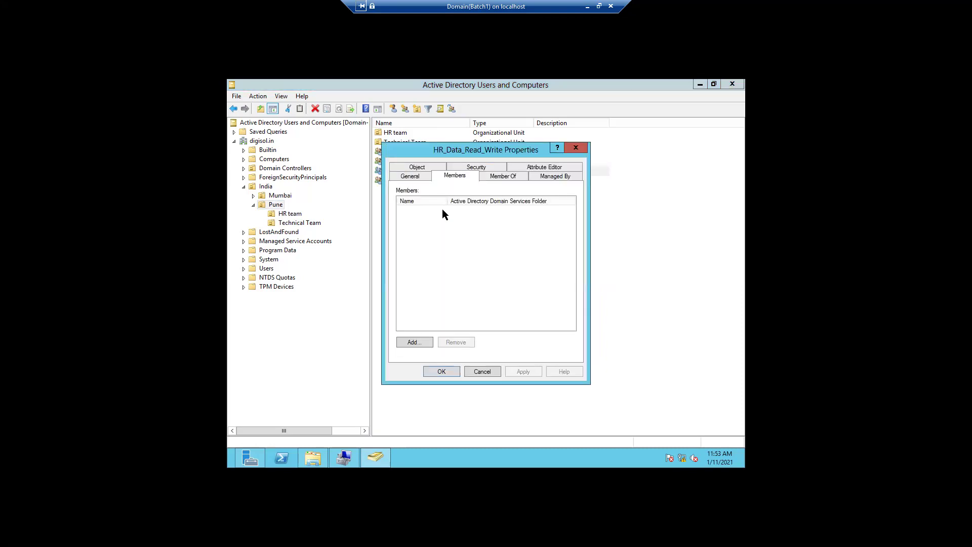
click(411, 342)
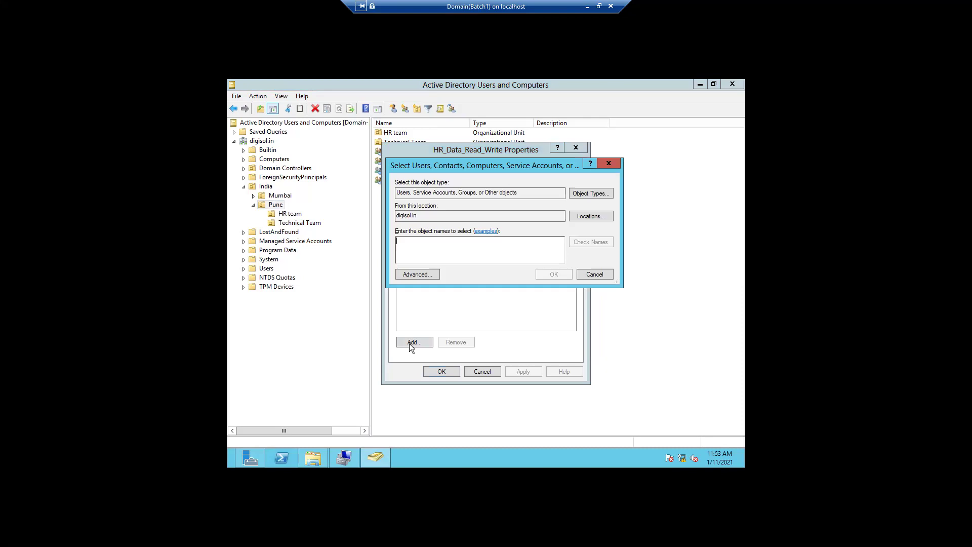
text(aftab)
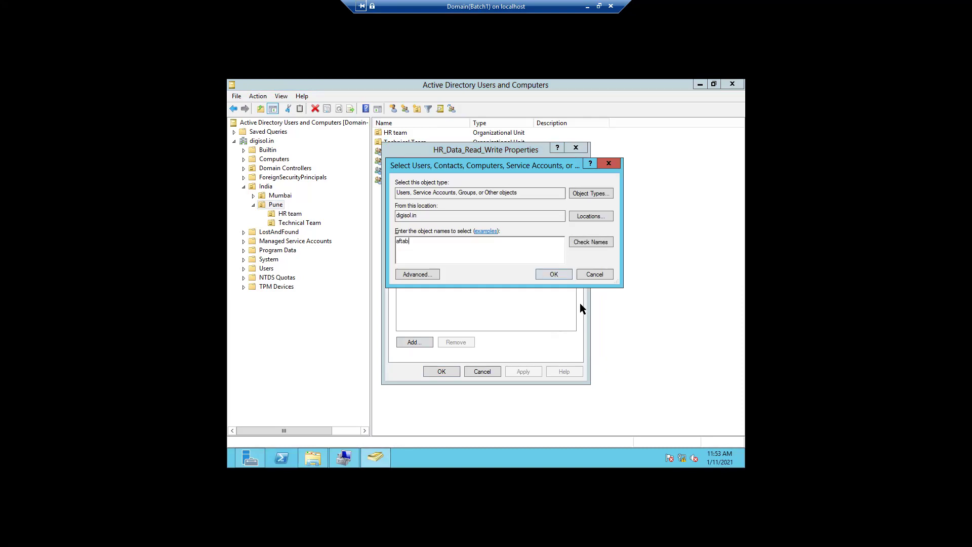
click(586, 245)
click(550, 274)
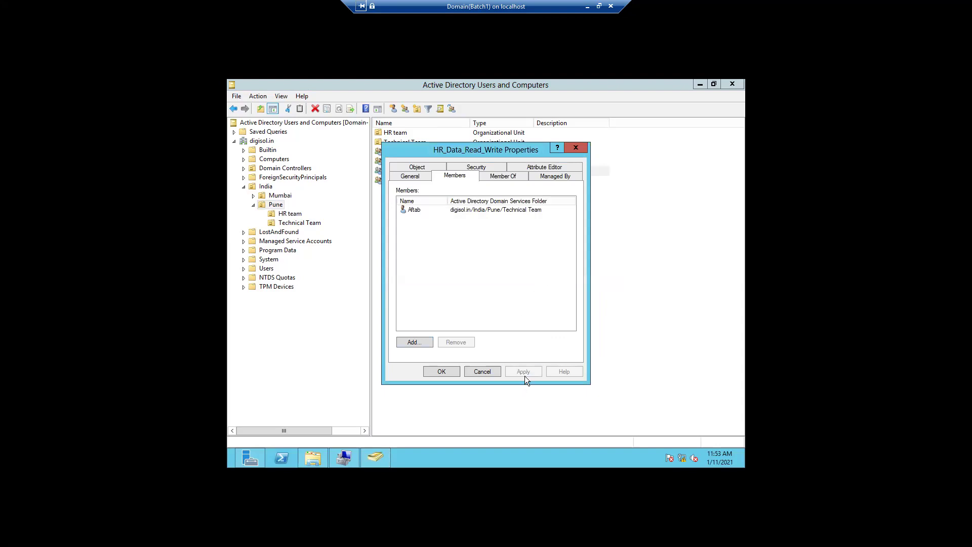
click(437, 373)
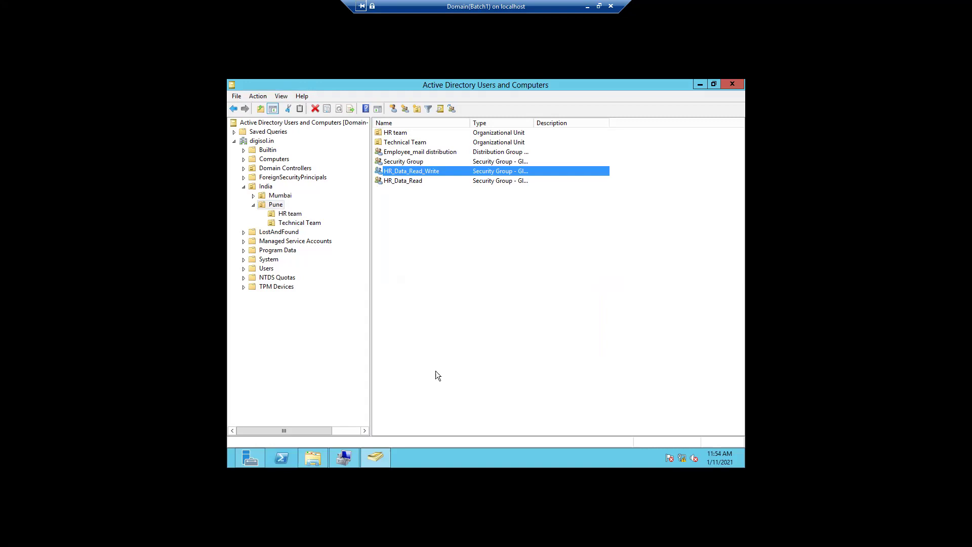
Step: Minimize Active Directory Users and Computers, maximize the 192.168.0.104 remote session and move its connection bar clear of the Domain(Batch1) bar
click(697, 87)
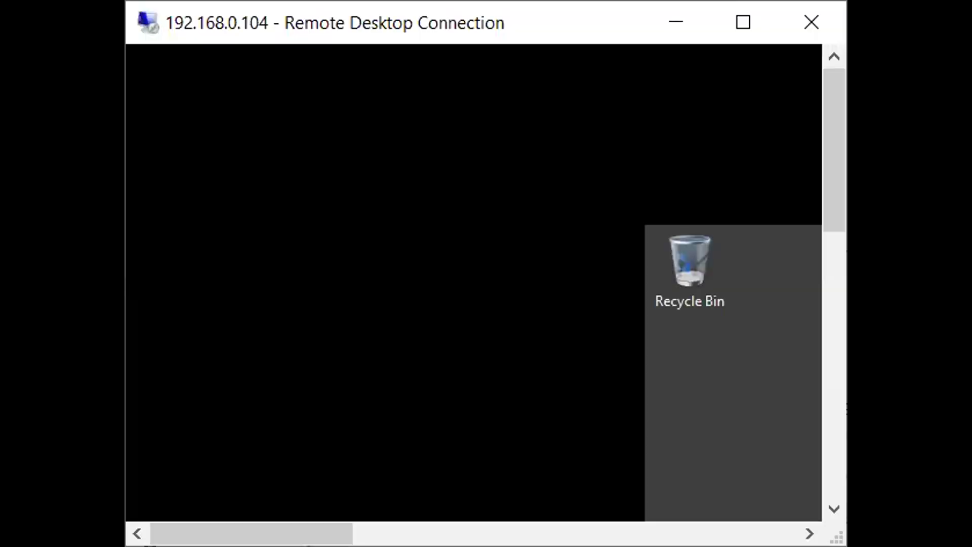
click(742, 23)
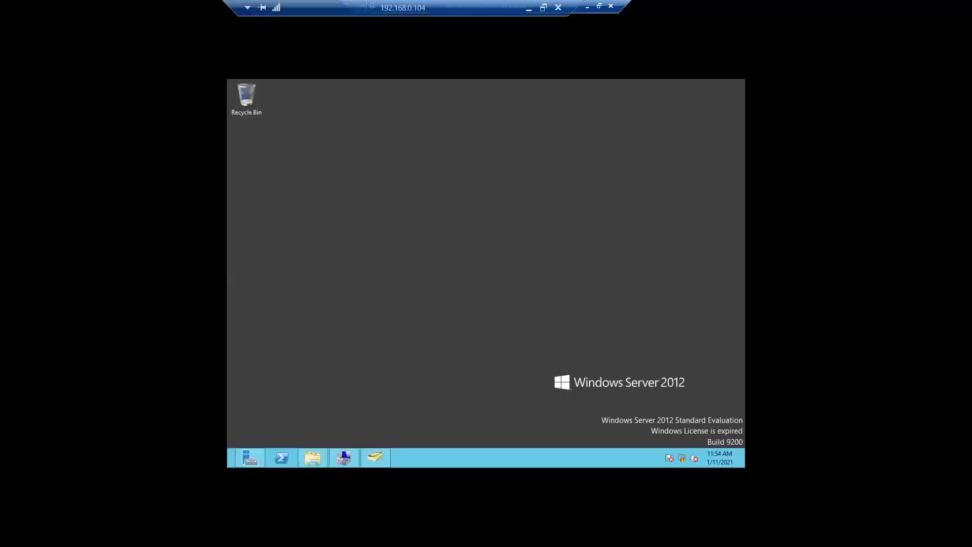
drag(318, 8, 97, 4)
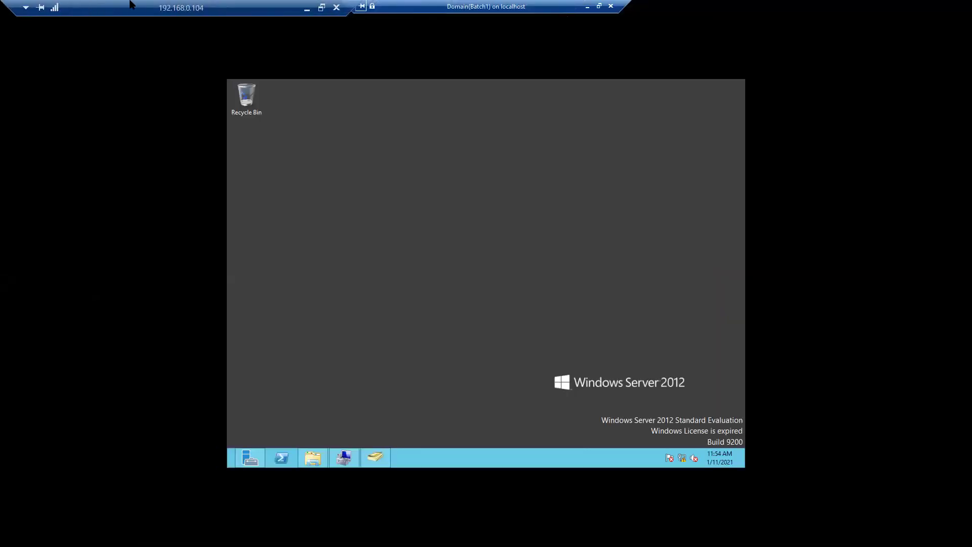
Step: Move the Domain(Batch1) connection bar aside and minimize that virtual machine session to reach the host server's desktop
click(306, 12)
drag(400, 21, 272, 22)
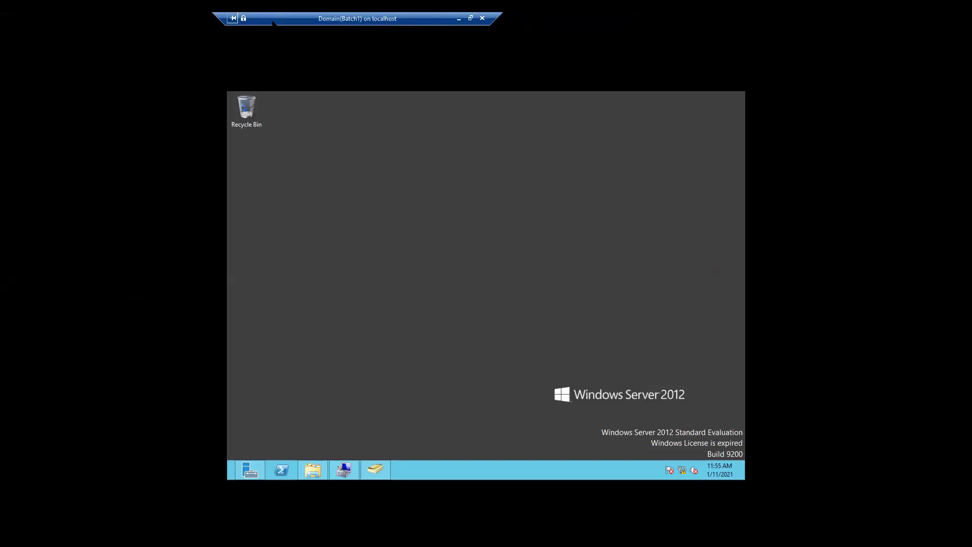
click(458, 19)
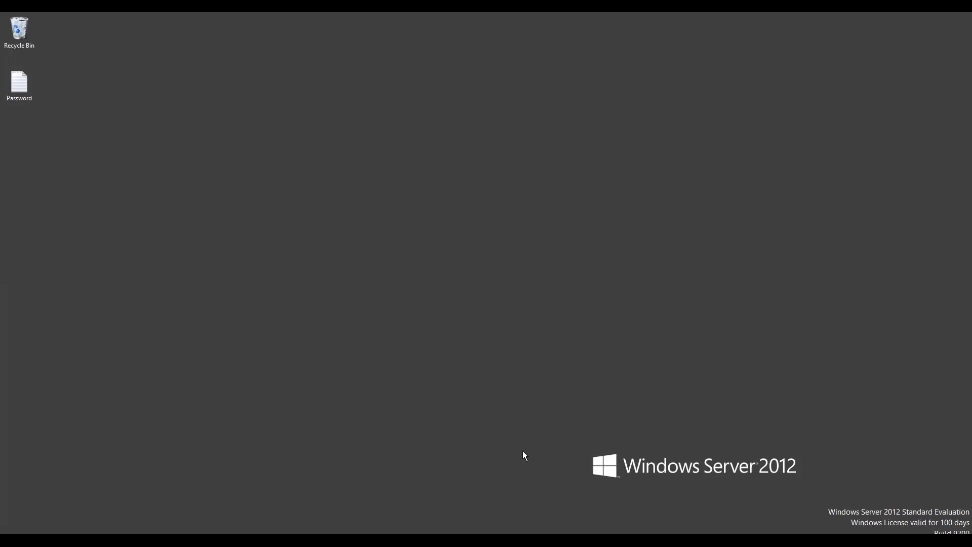
mouse_move(331, 19)
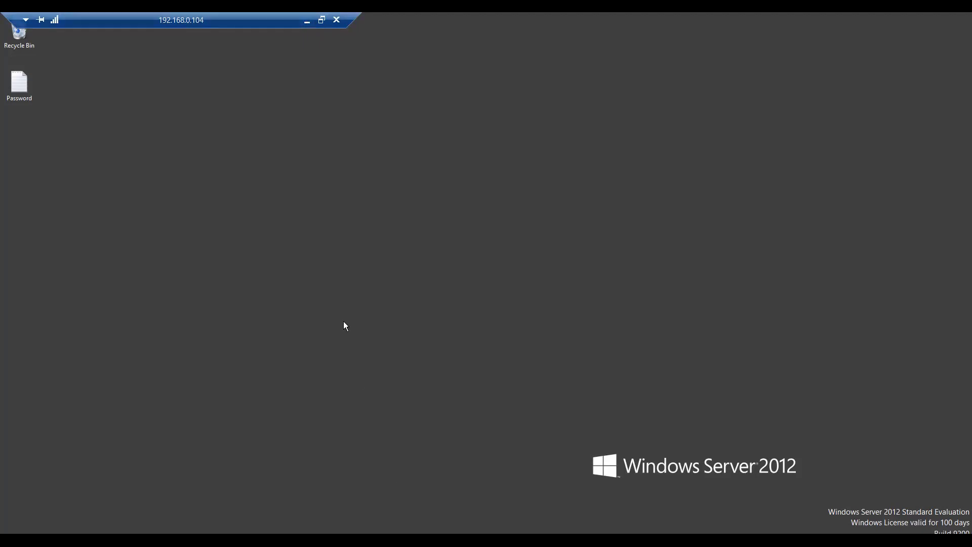
click(322, 20)
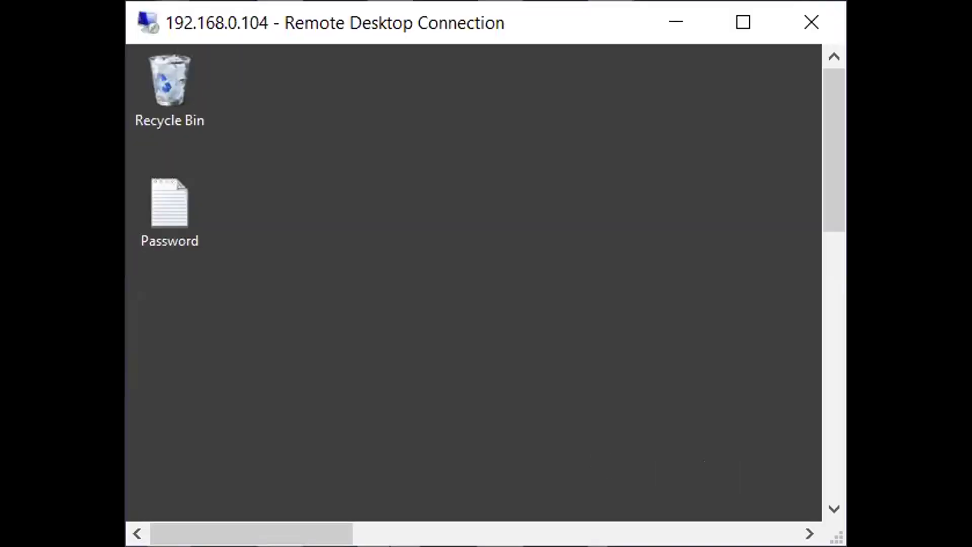
click(743, 23)
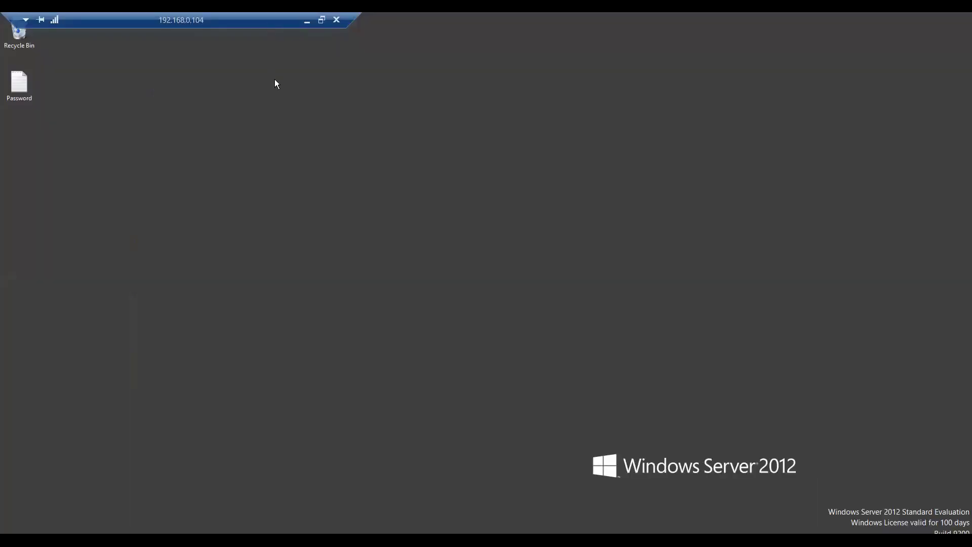